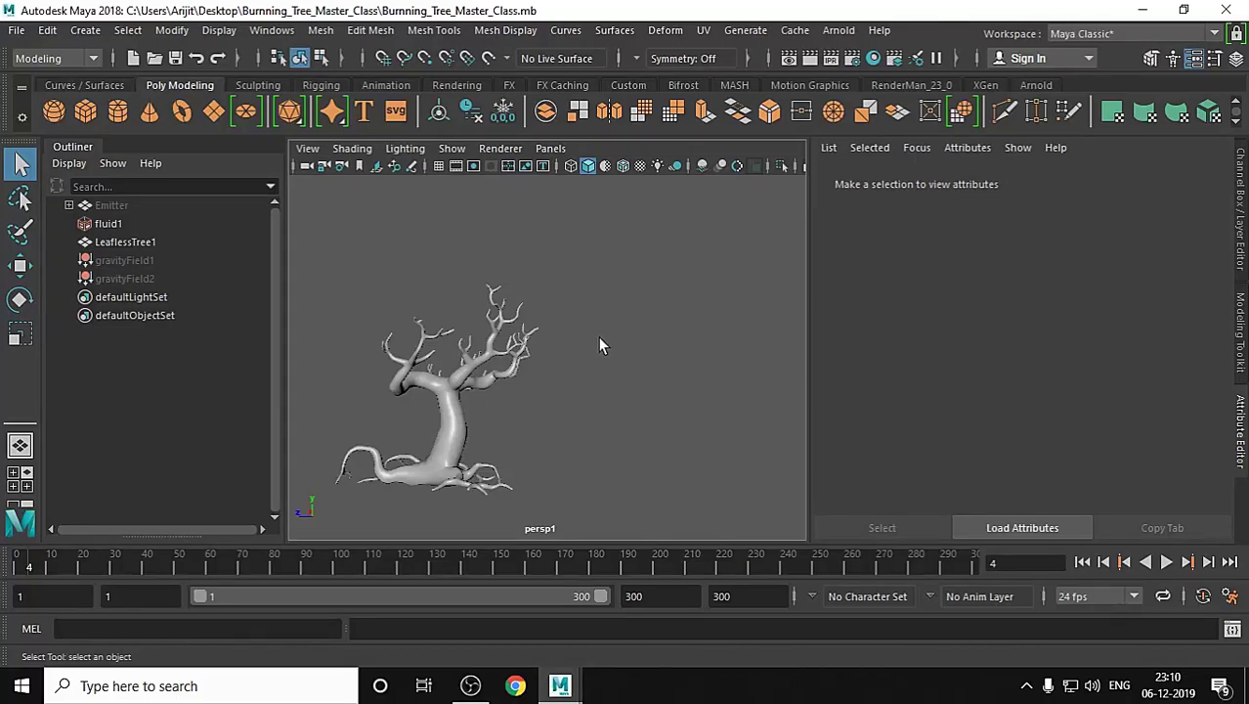
- Turn on the visibility of the hidden Emitter mesh
click(115, 207)
click(127, 206)
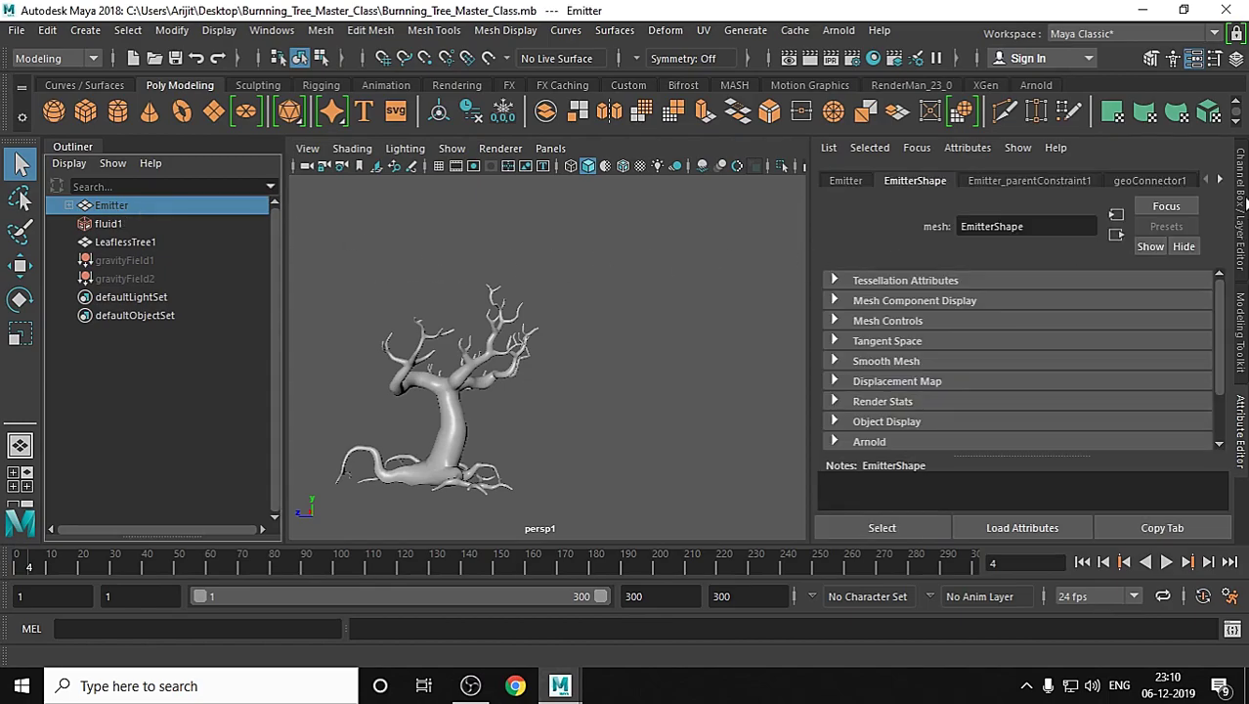
click(1243, 206)
click(1195, 332)
text(on)
key(Return)
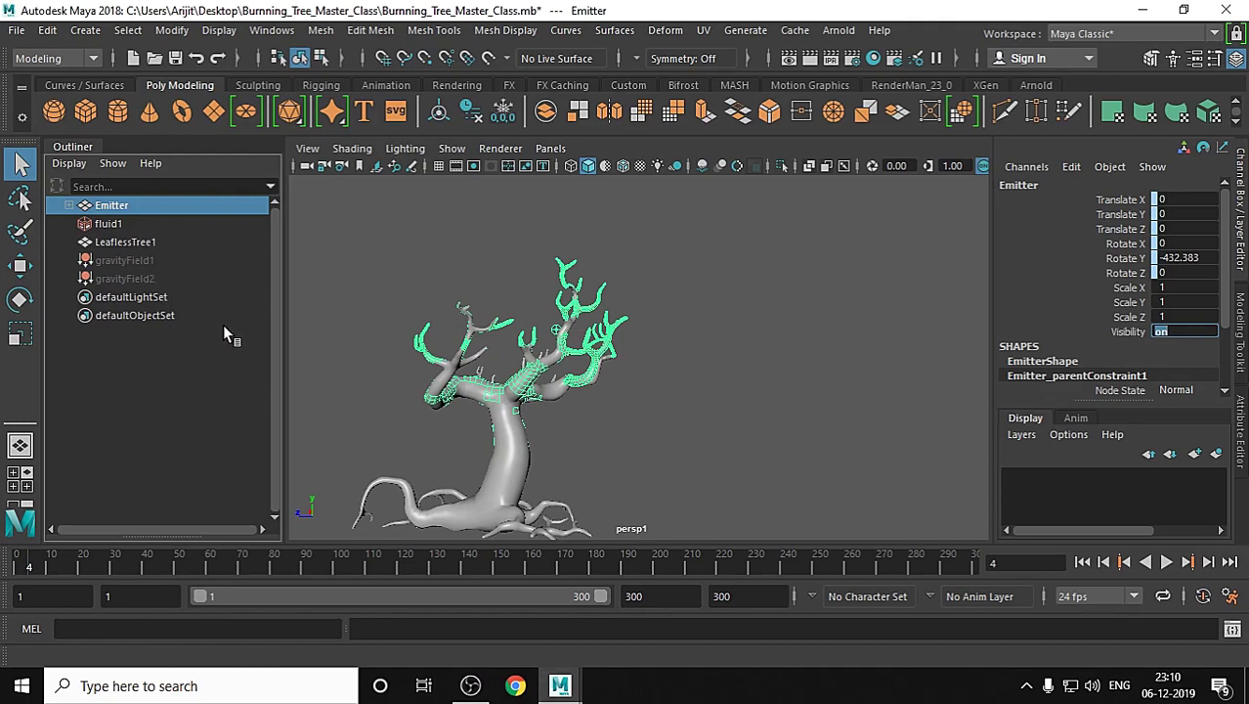
- Using the FX menu set, create an nParticle emitter from the Emitter mesh with type Surface and a rate of 15000 particles/sec
click(92, 60)
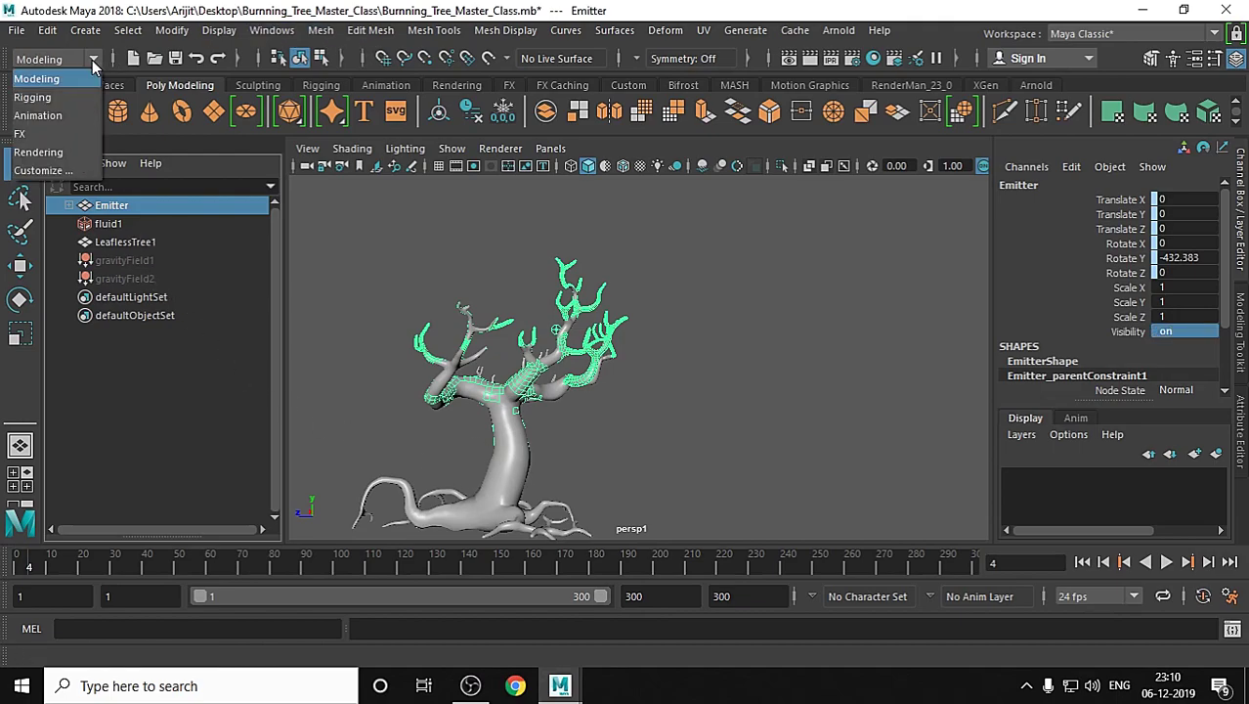
click(71, 134)
click(341, 31)
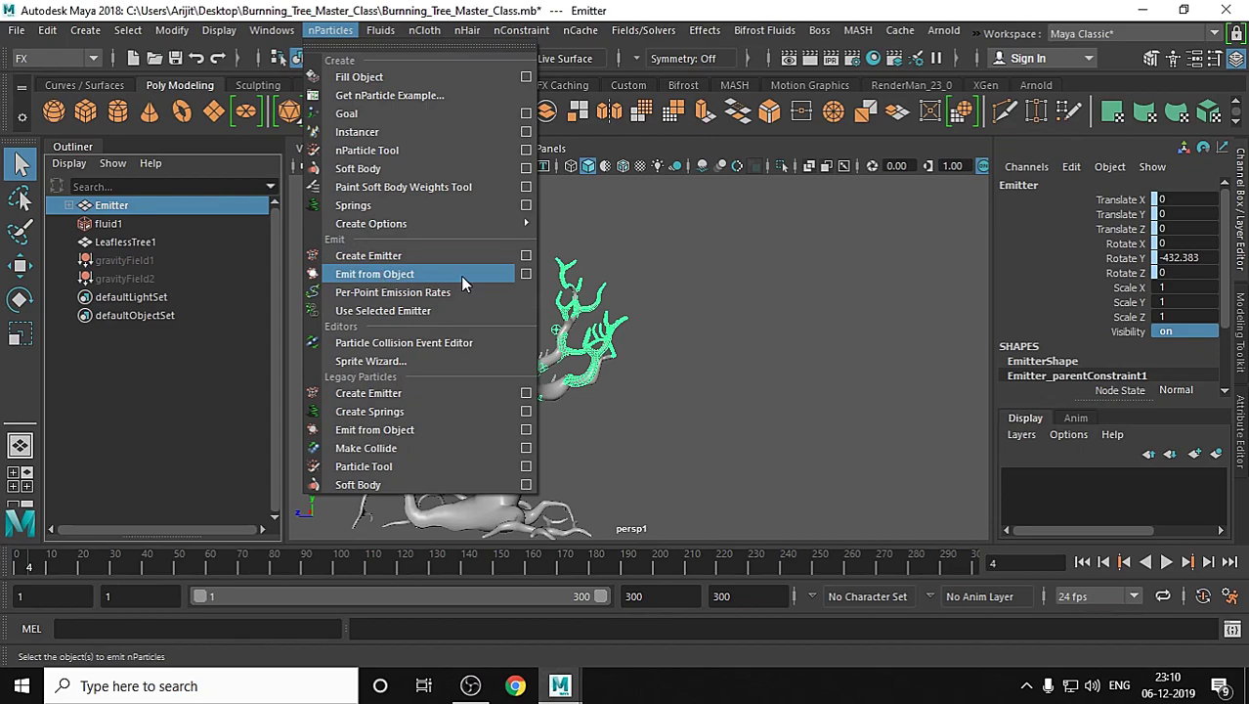
click(526, 274)
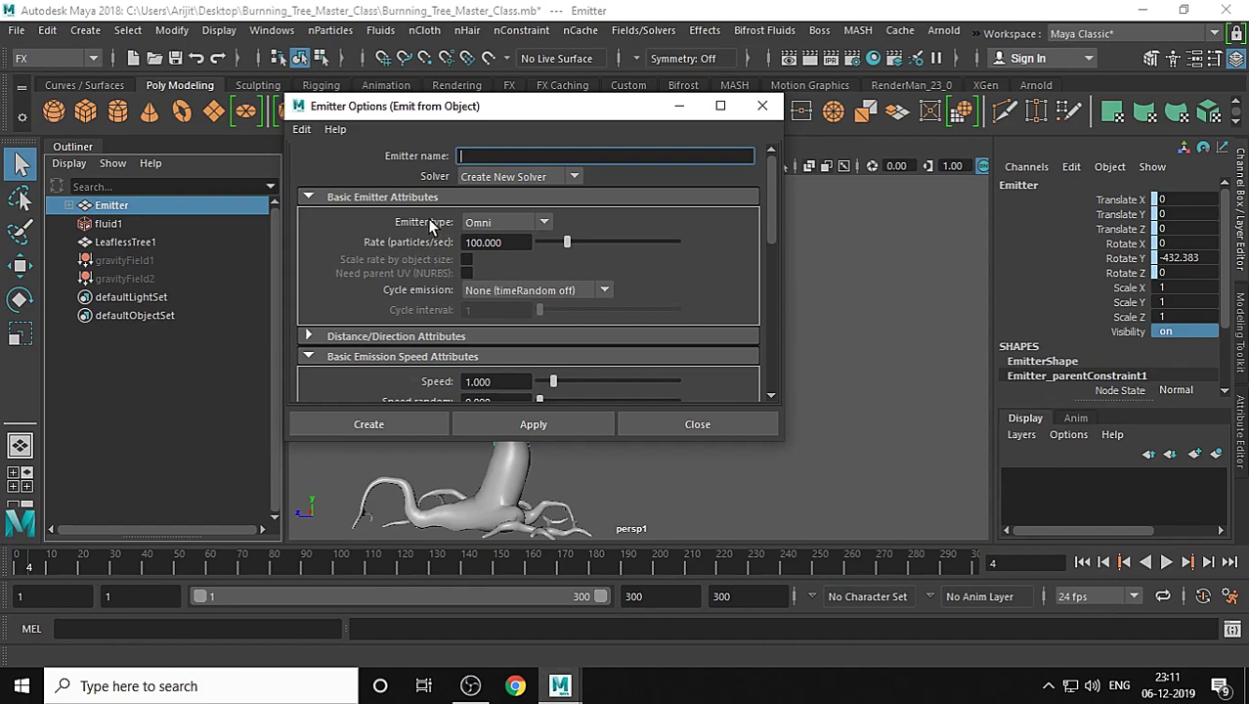
click(501, 219)
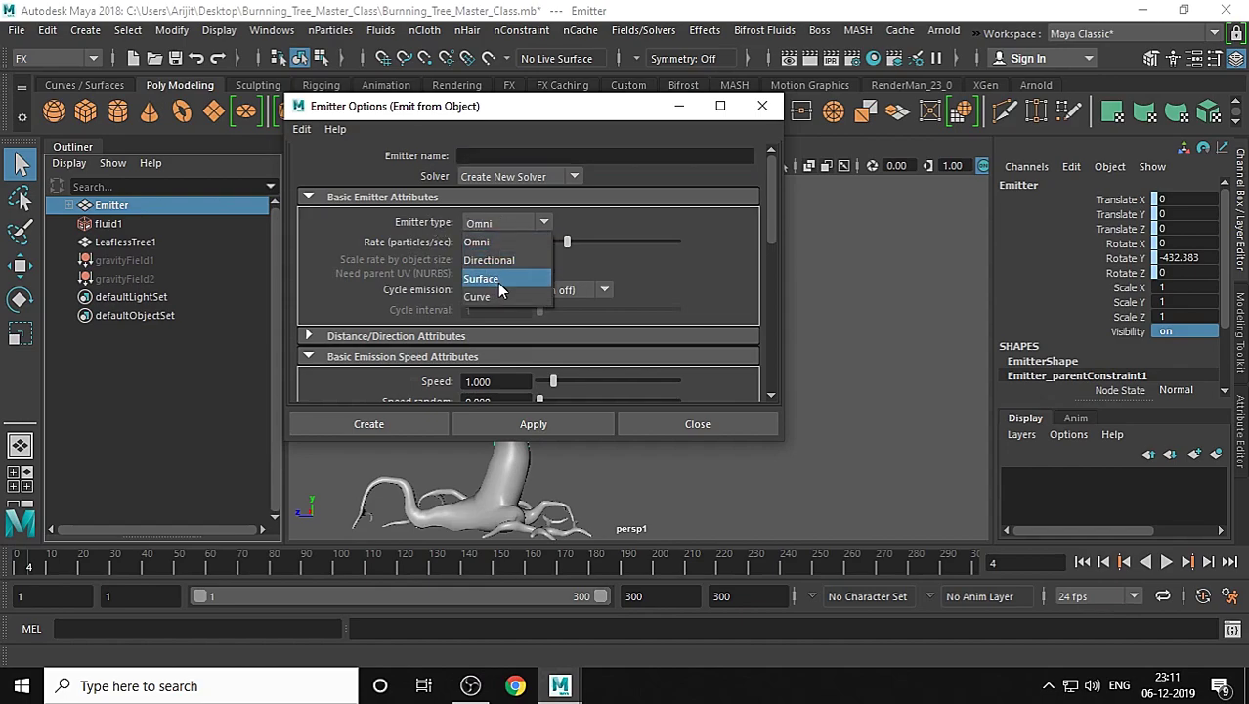
click(498, 282)
click(509, 243)
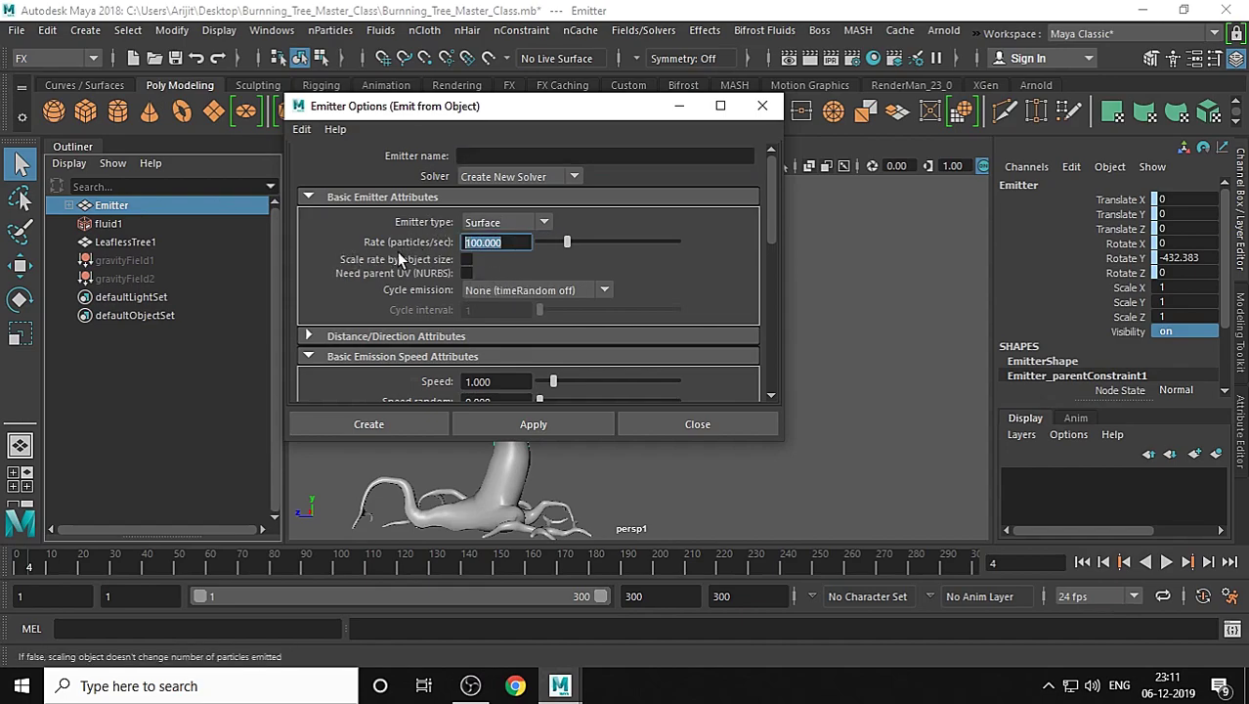
text(15000)
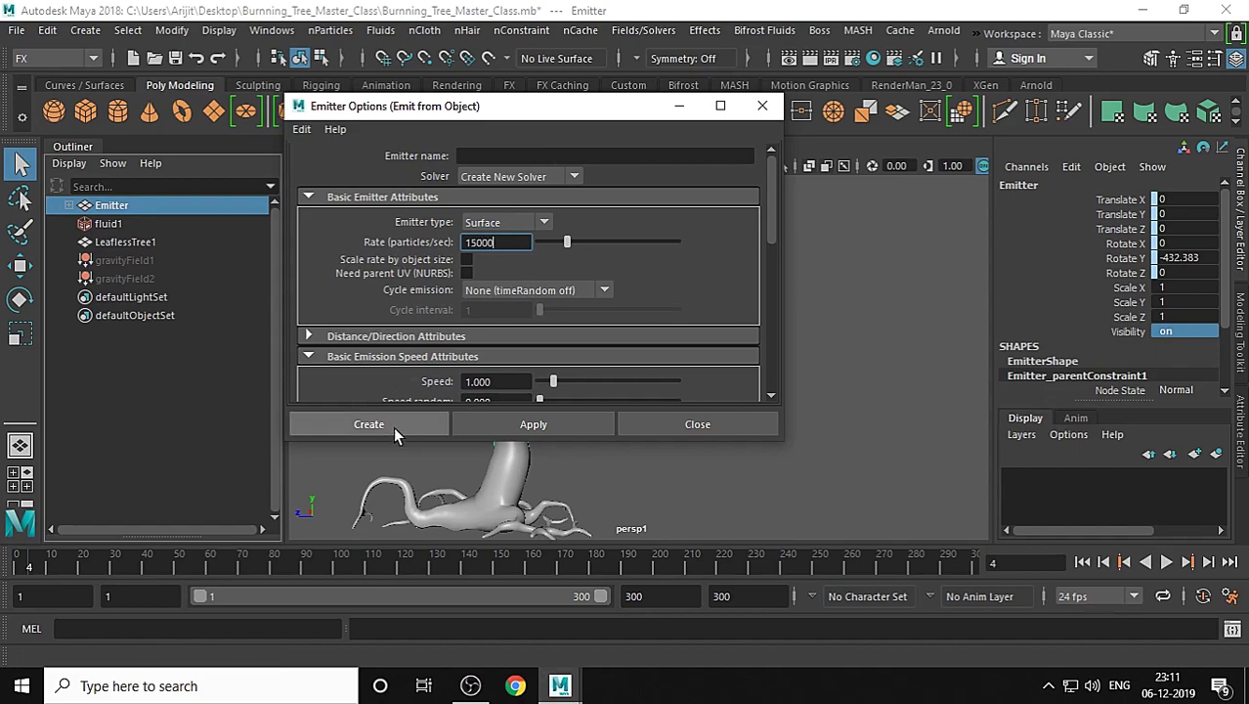
click(369, 424)
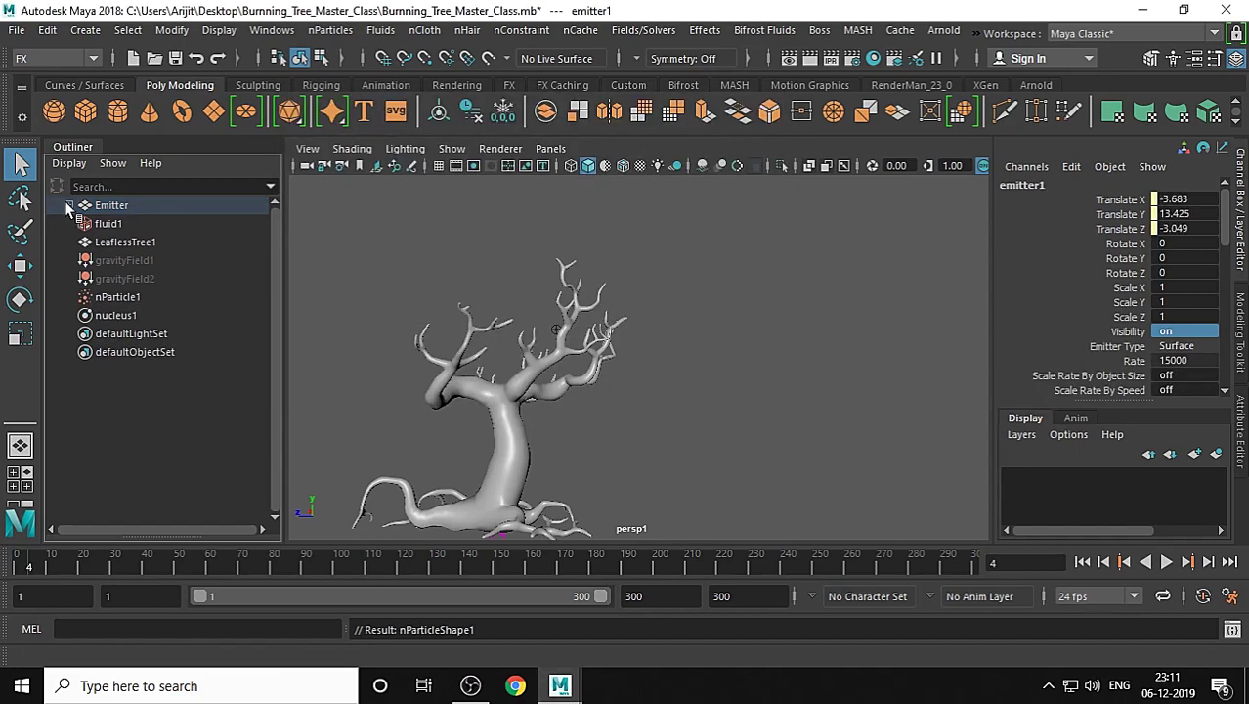
- Open a separate, enlarged copy of emitter1's attributes and bring its Texture Emission Attributes into view
click(69, 205)
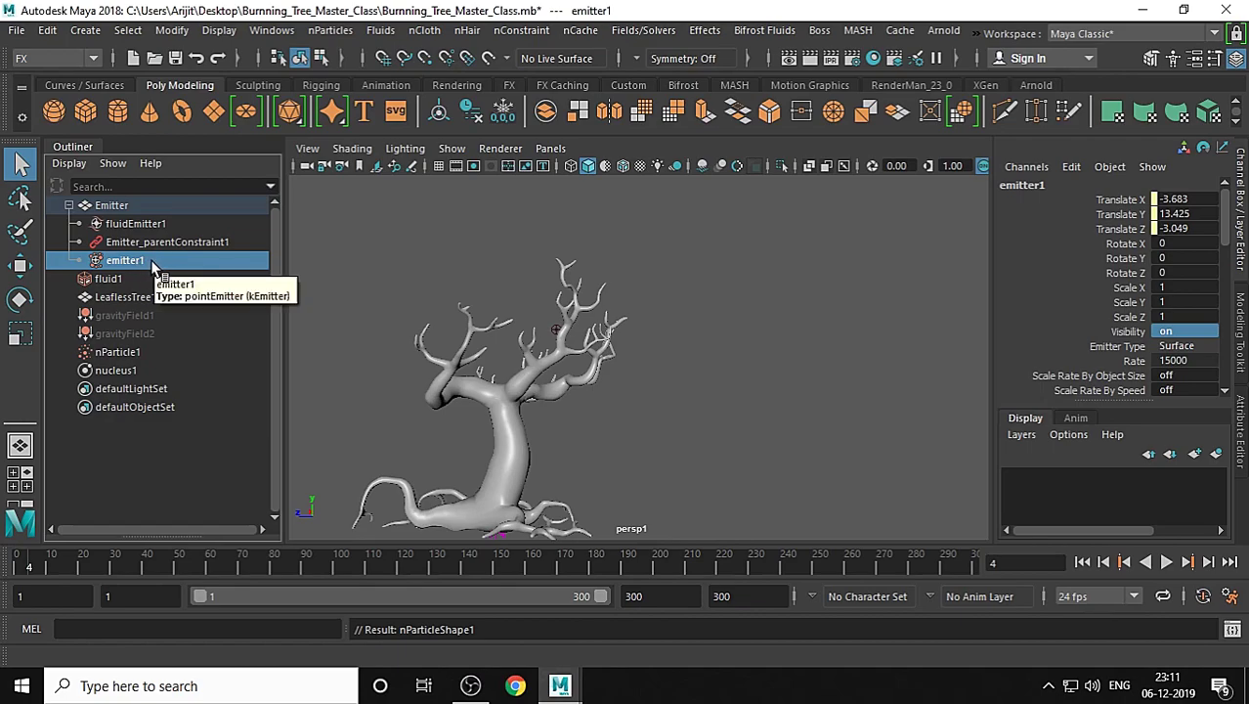
click(1241, 458)
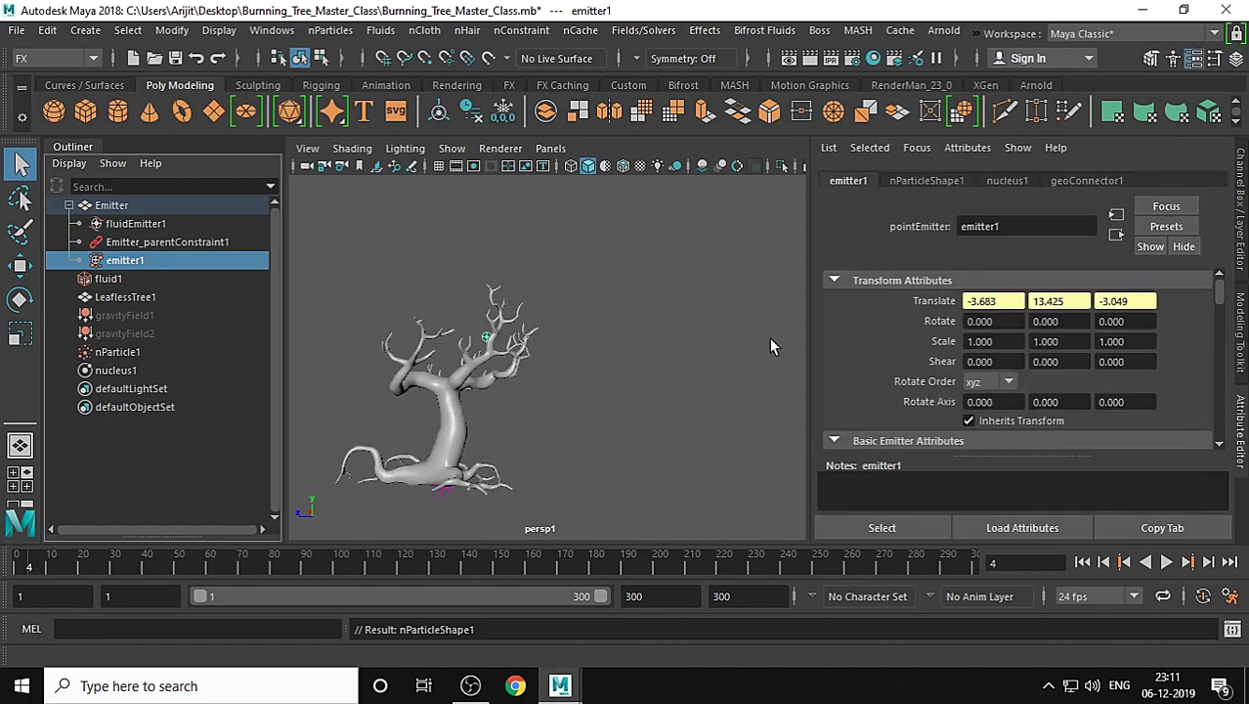
click(1163, 528)
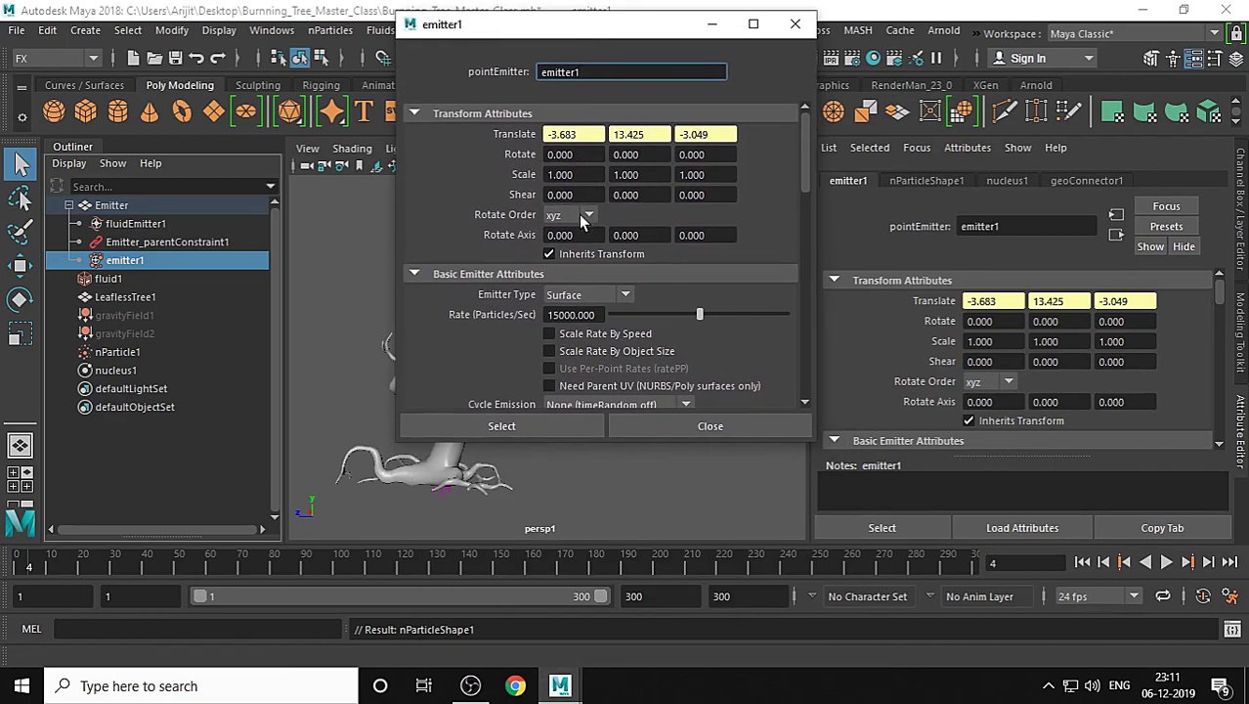
drag(614, 446, 614, 618)
scroll(530, 360, down, 10)
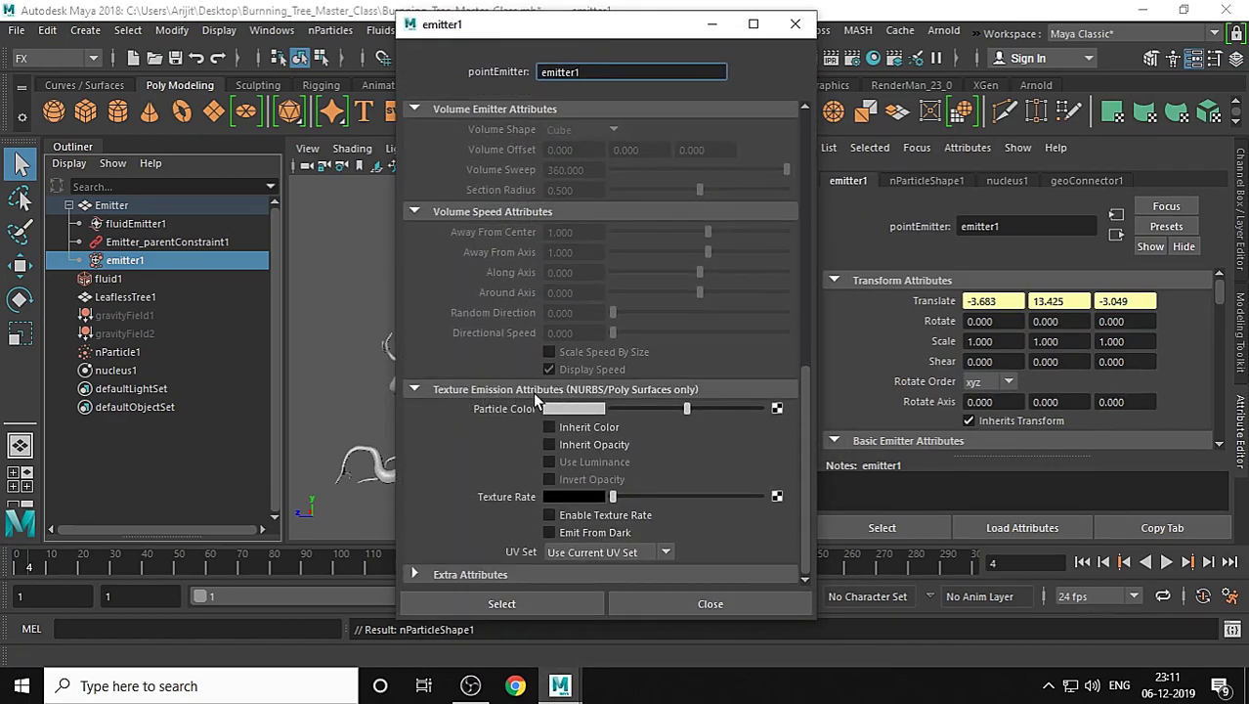
- Connect the noise1 texture from Hypershade to emitter1's Texture Rate with Enable Texture Rate on, and close both windows
click(872, 58)
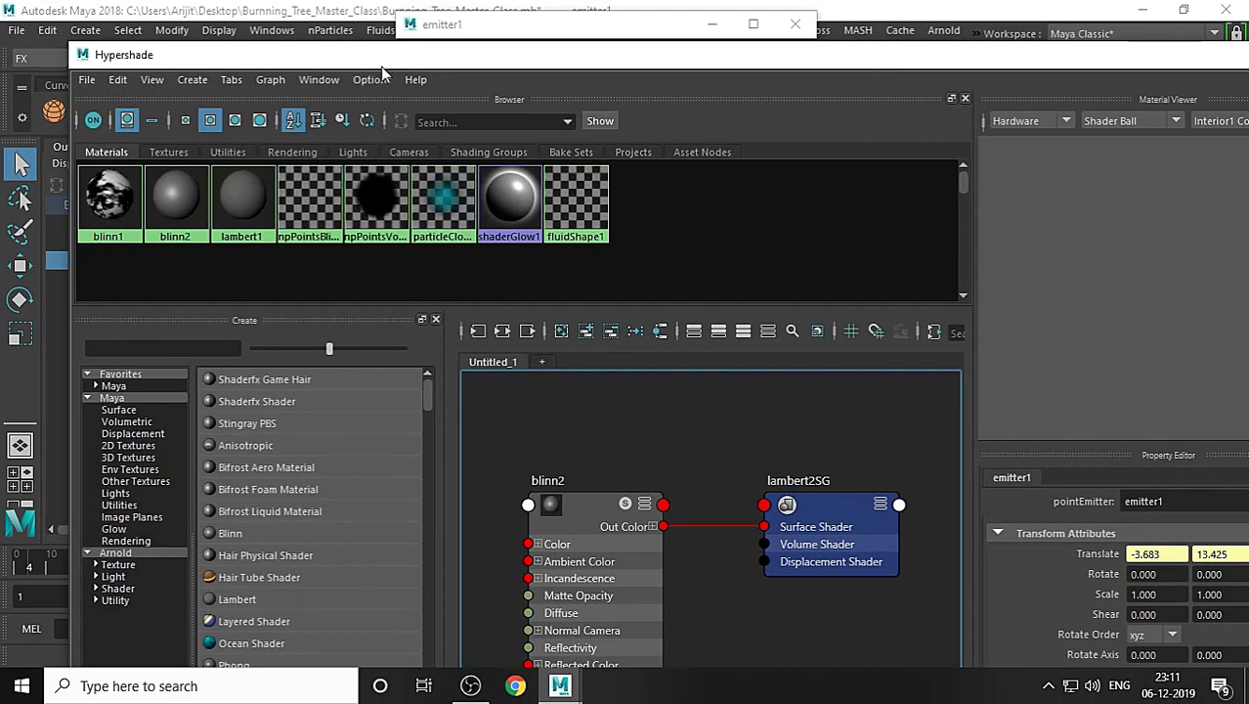
click(169, 152)
drag(510, 56, 1048, 65)
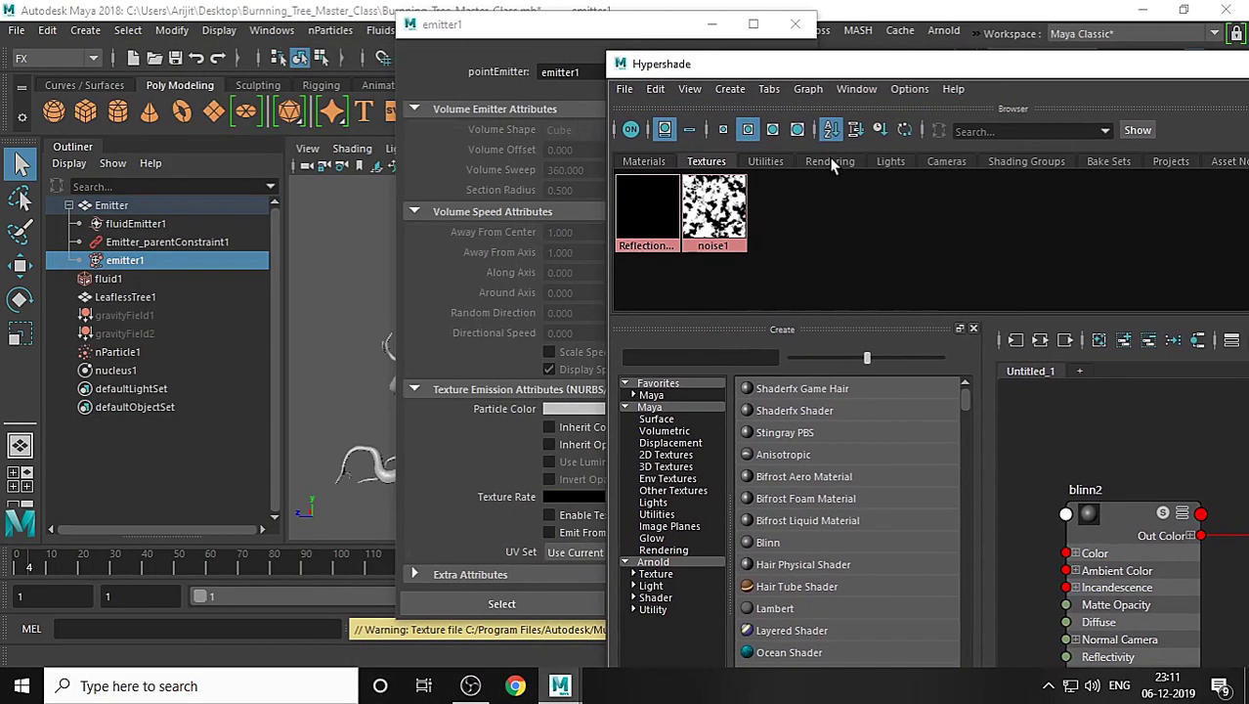
drag(592, 30, 259, 41)
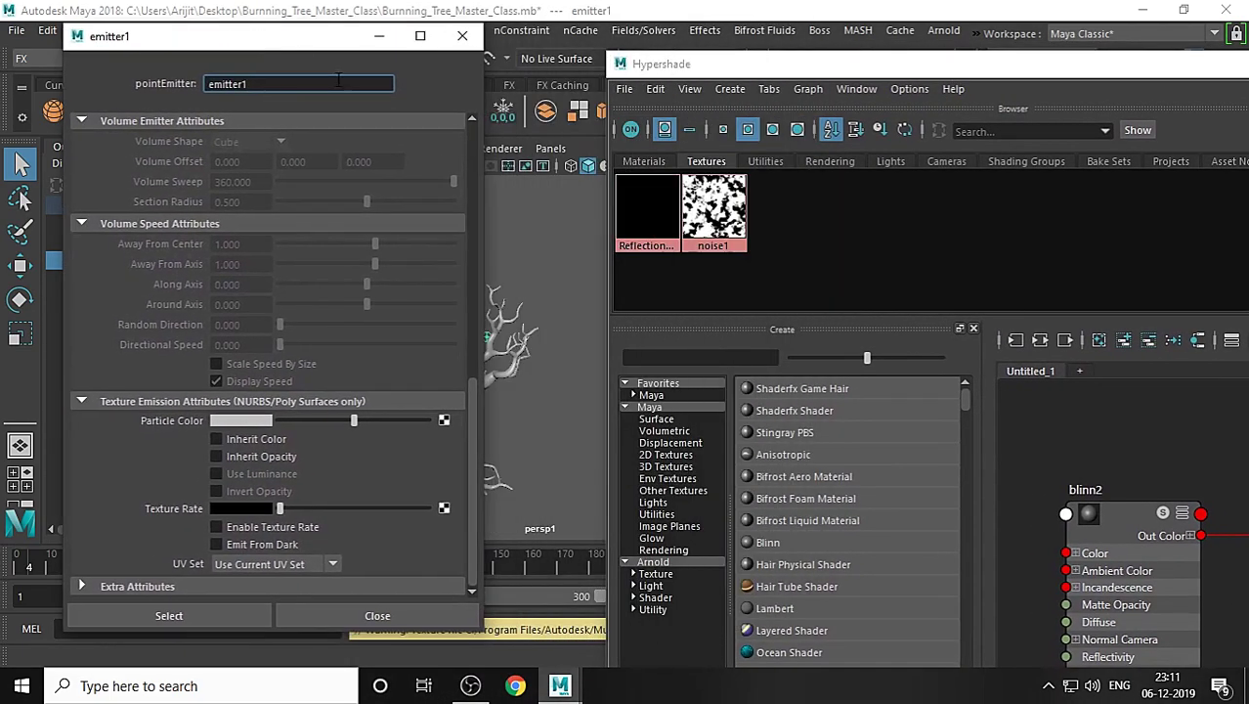
middle_drag(704, 204, 180, 509)
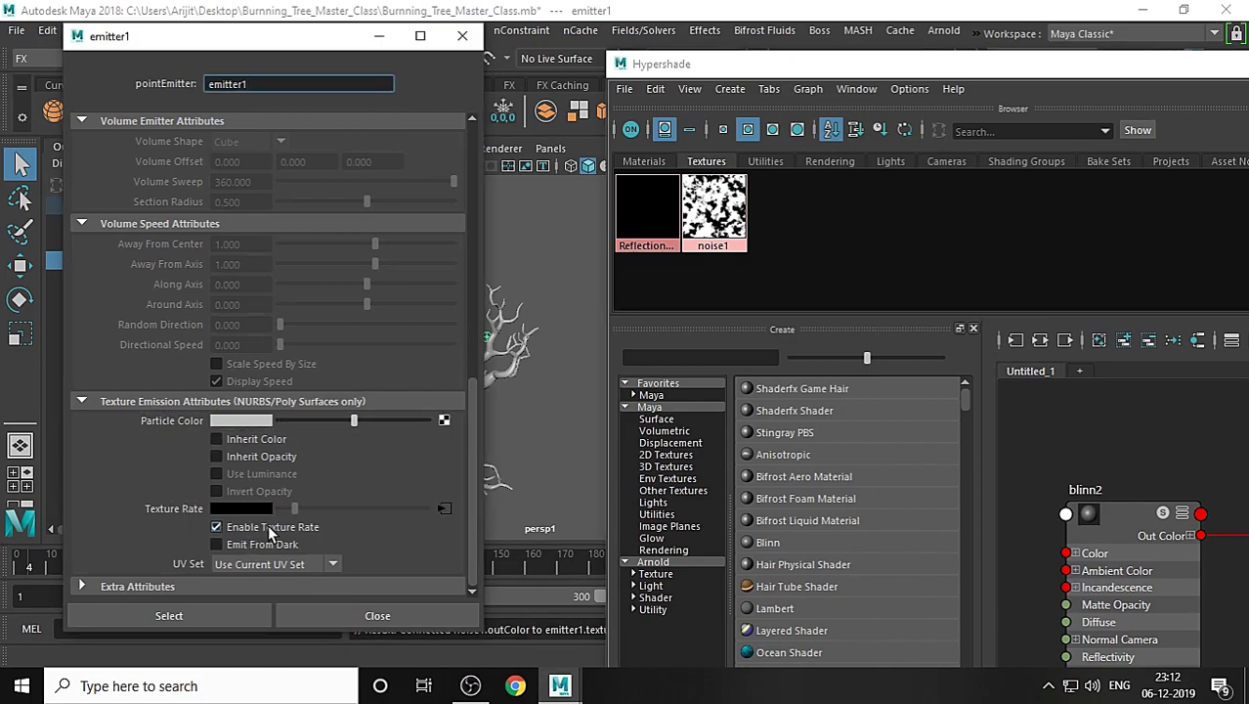
click(294, 529)
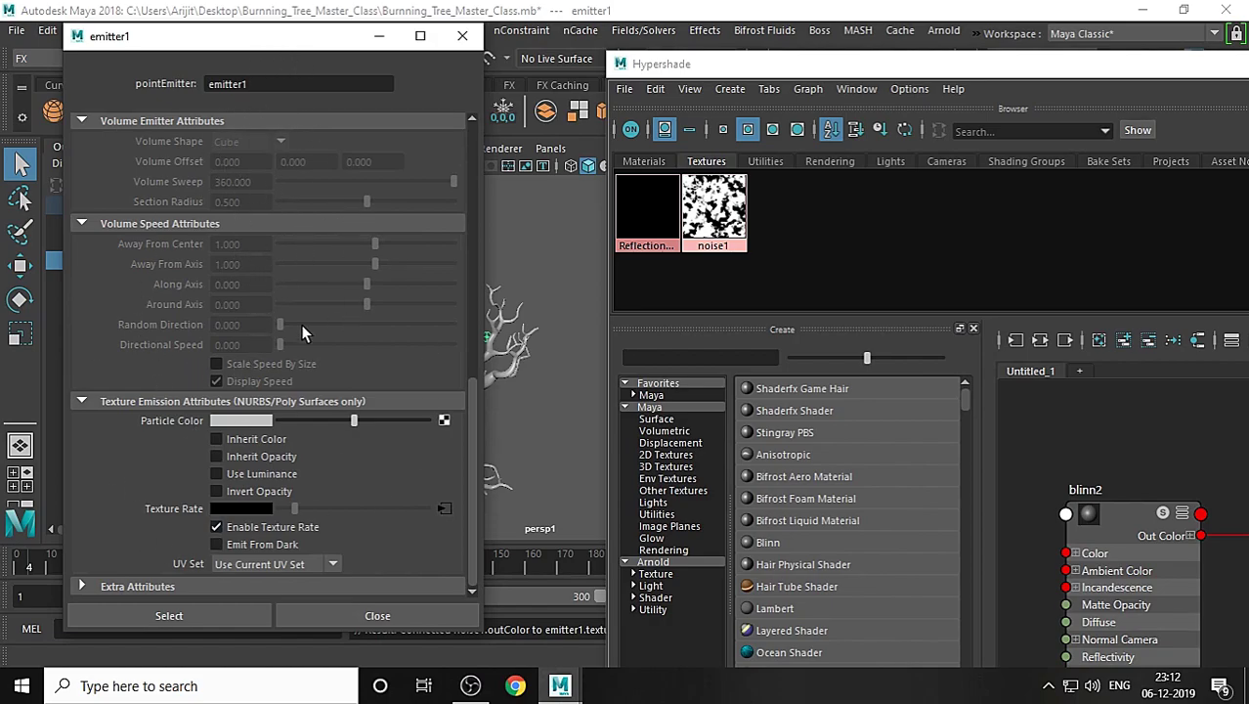
click(462, 35)
drag(1016, 78, 627, 92)
drag(1088, 88, 583, 144)
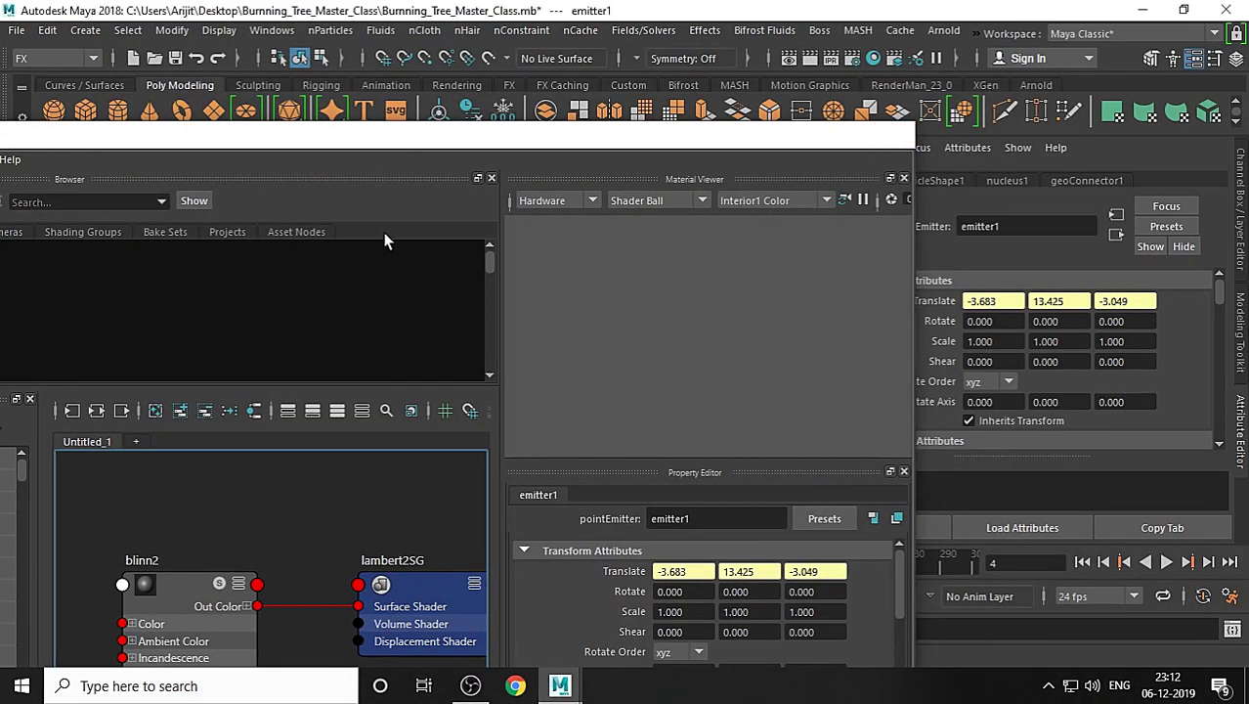
click(893, 134)
- In a separate attribute window for nParticle1, set Lifespan Mode to Random range, Lifespan to 2 and Lifespan Random to 1
click(124, 354)
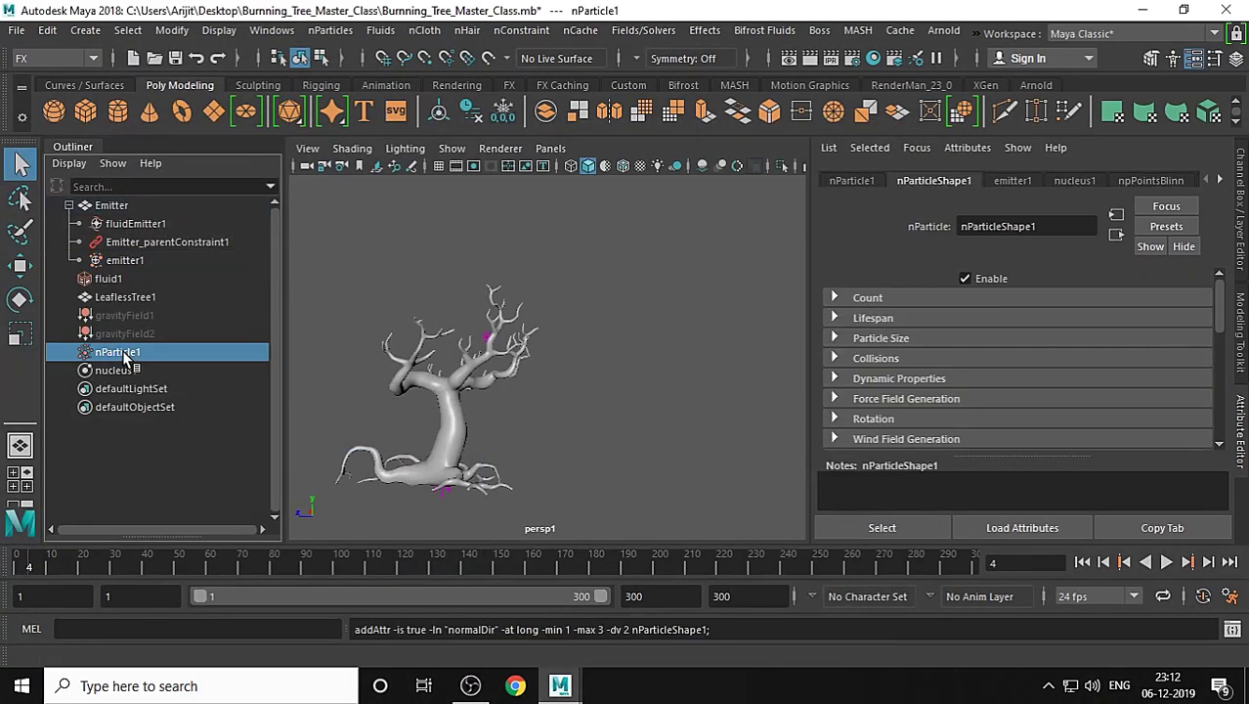
click(1162, 528)
drag(591, 224, 608, 9)
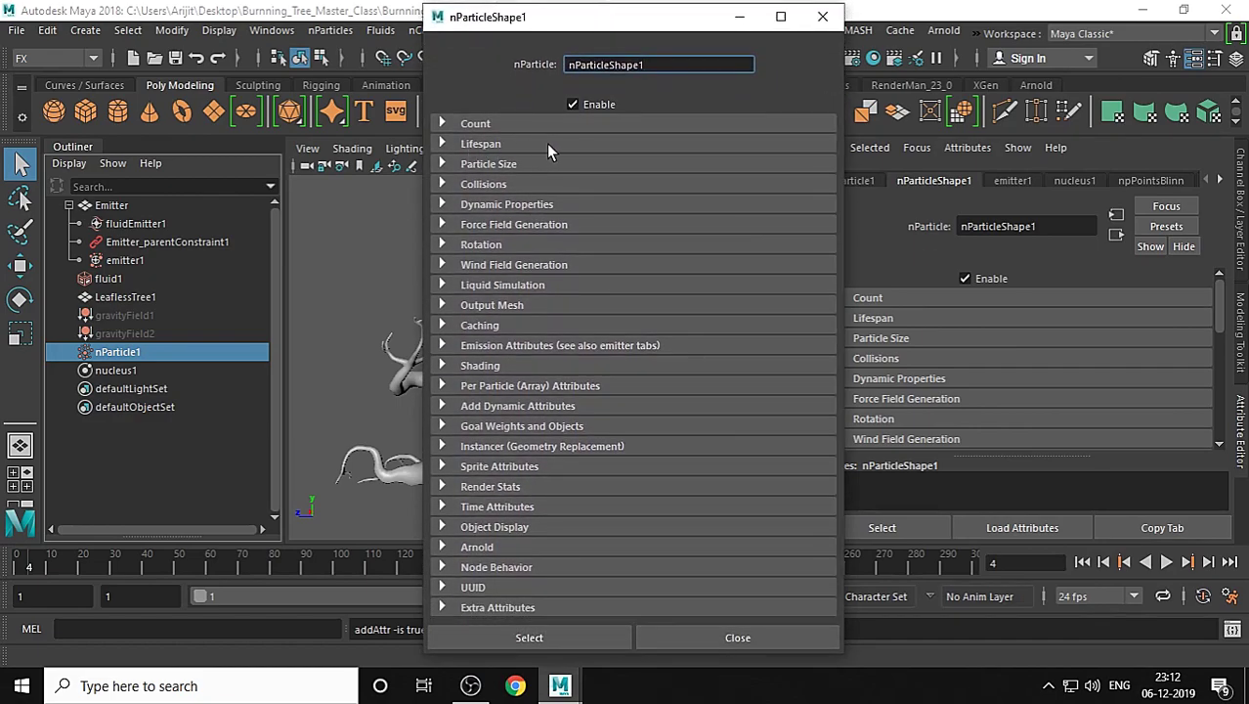
click(515, 144)
click(635, 164)
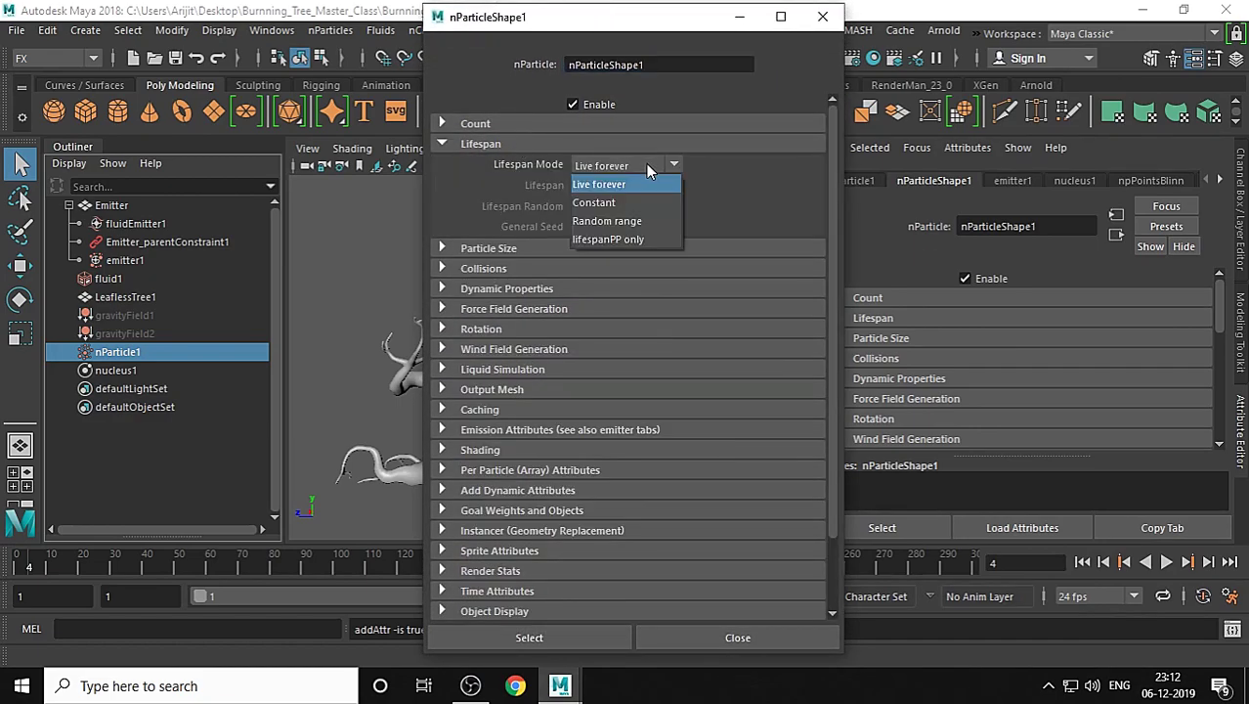
click(651, 219)
click(599, 185)
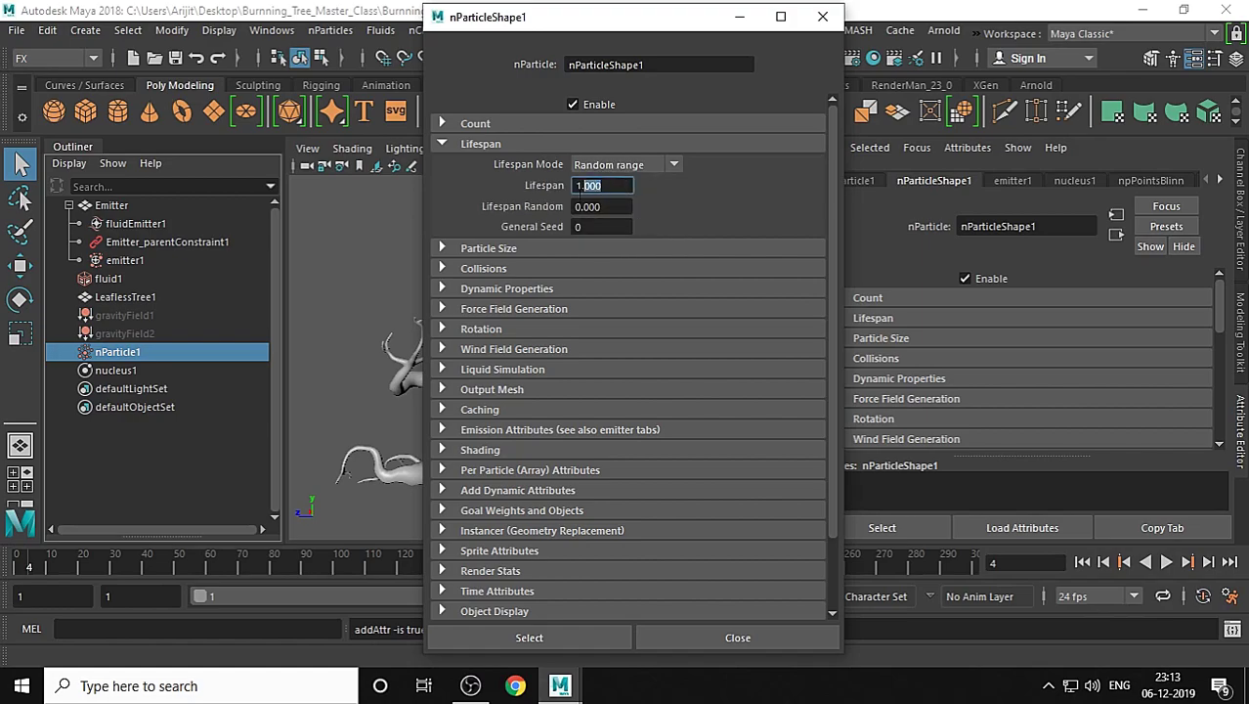
text(2)
key(Tab)
text(1)
key(Return)
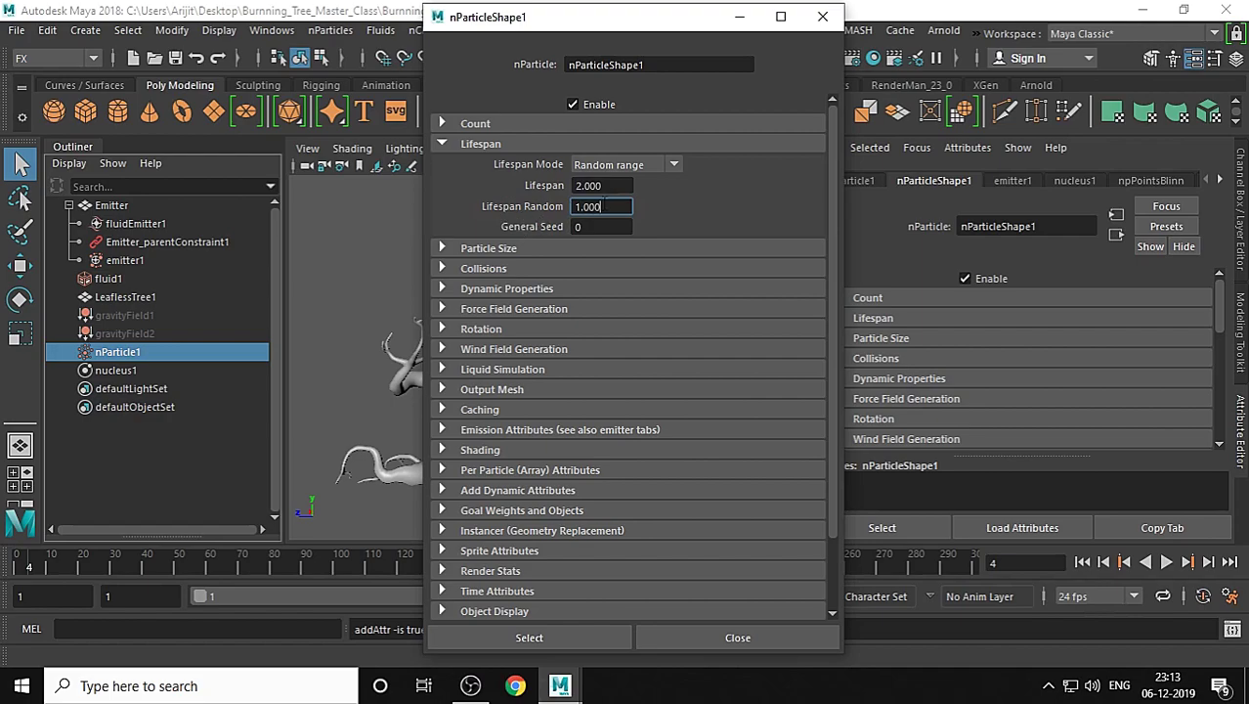
- Lower Conserve to its minimum in the nParticle's Dynamic Properties
click(485, 284)
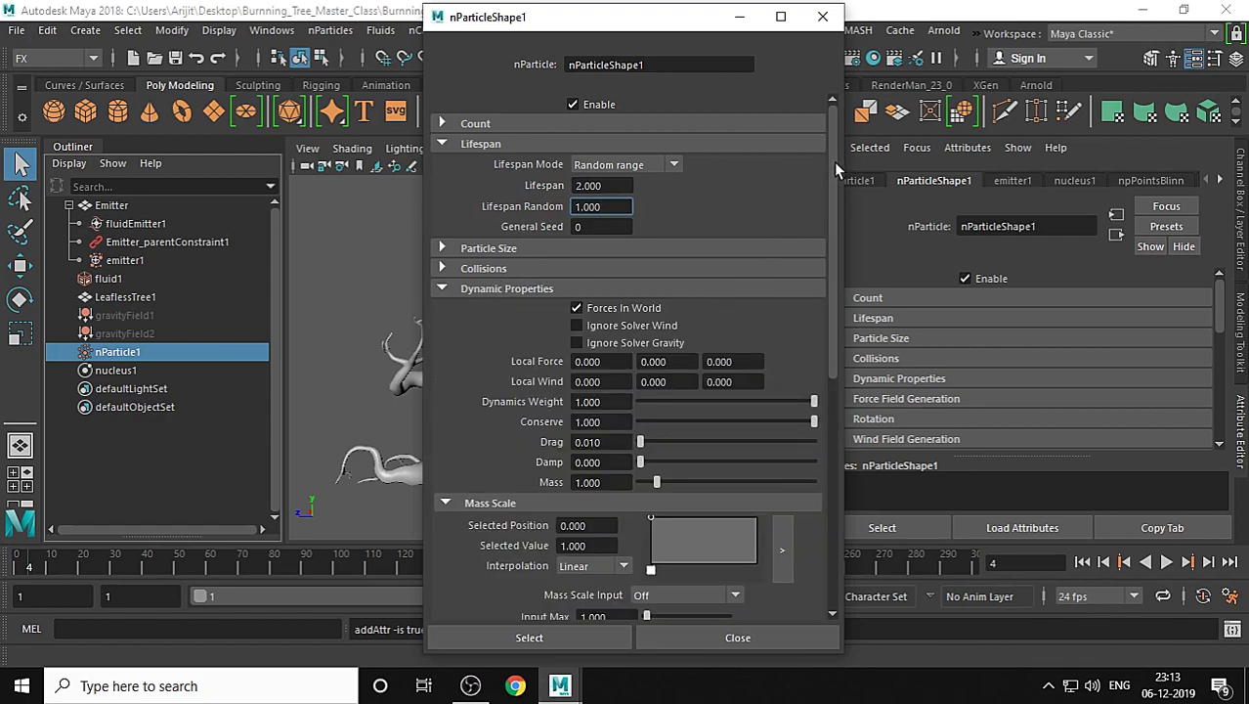
drag(834, 157, 829, 241)
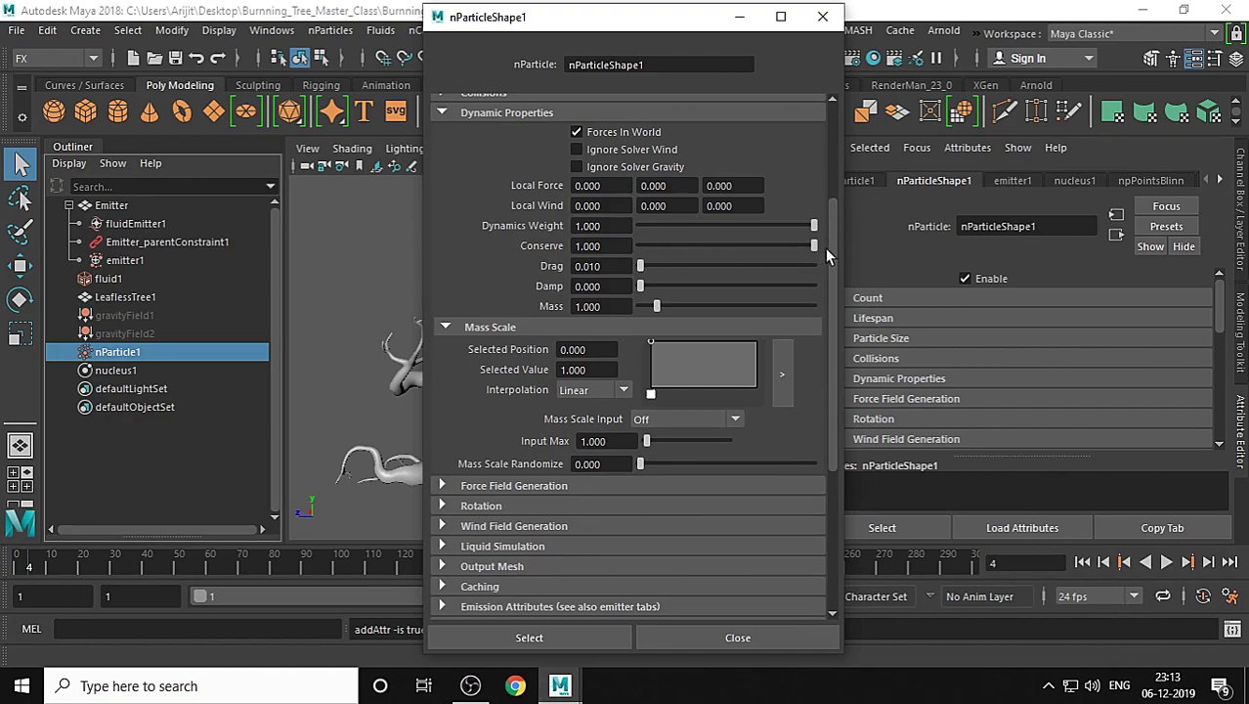
drag(812, 245, 634, 250)
- Set the nParticle's Particle Render Type to Tube (s/w) in its Shading attributes
drag(826, 221, 817, 413)
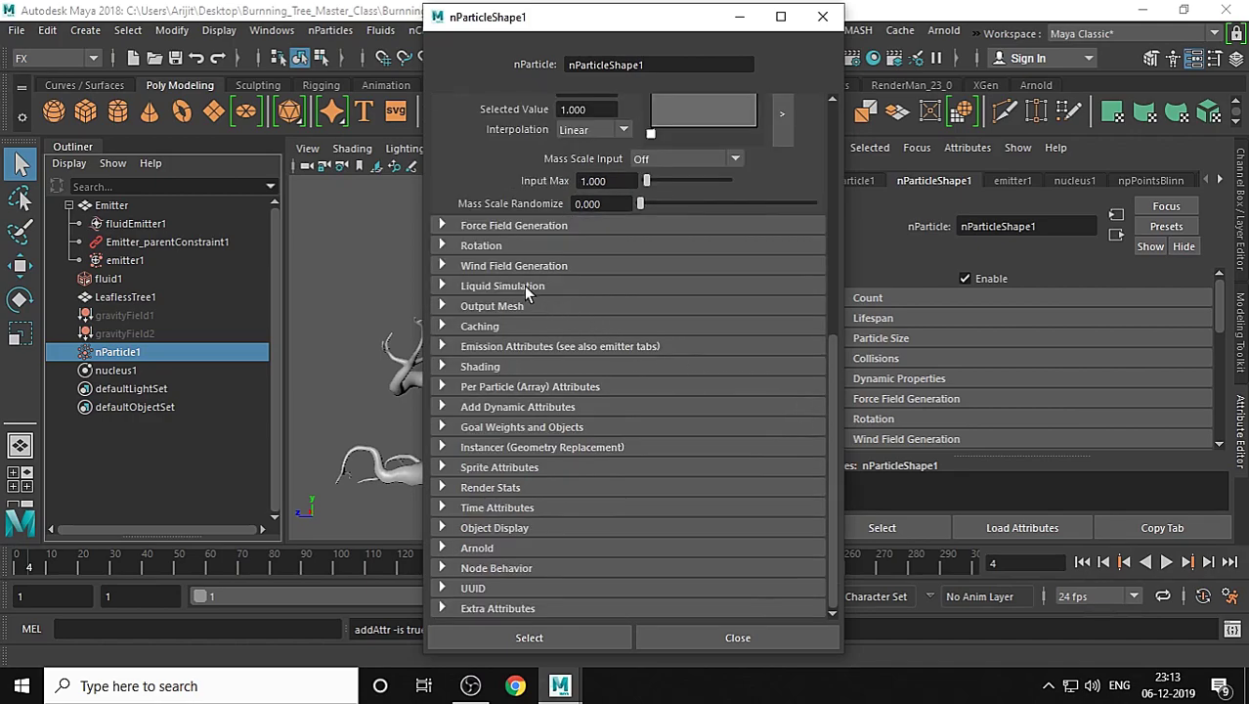
click(480, 368)
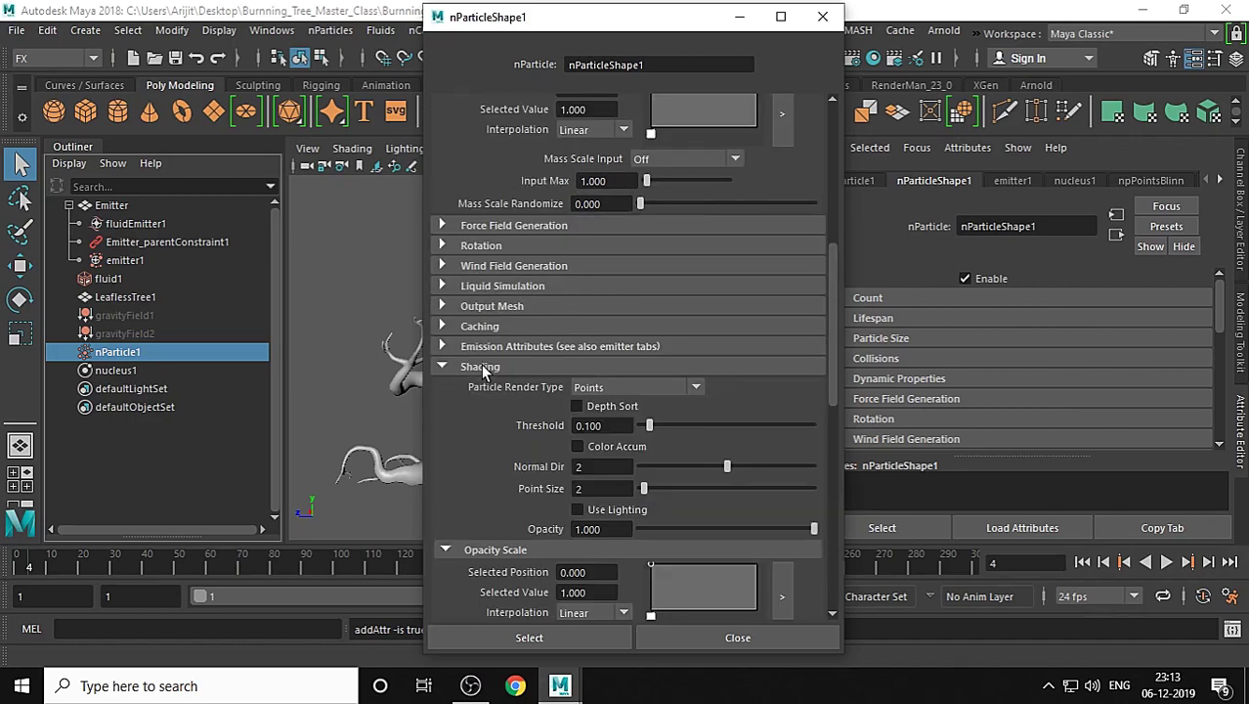
drag(826, 250, 826, 319)
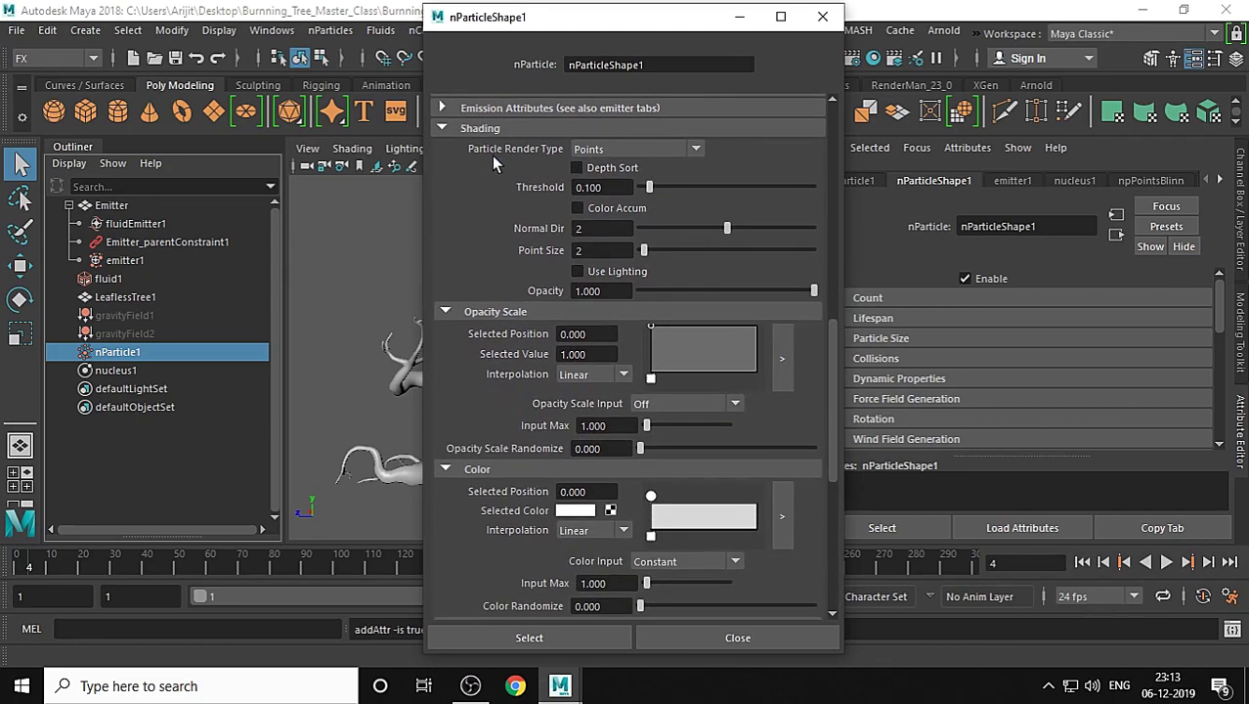
click(622, 148)
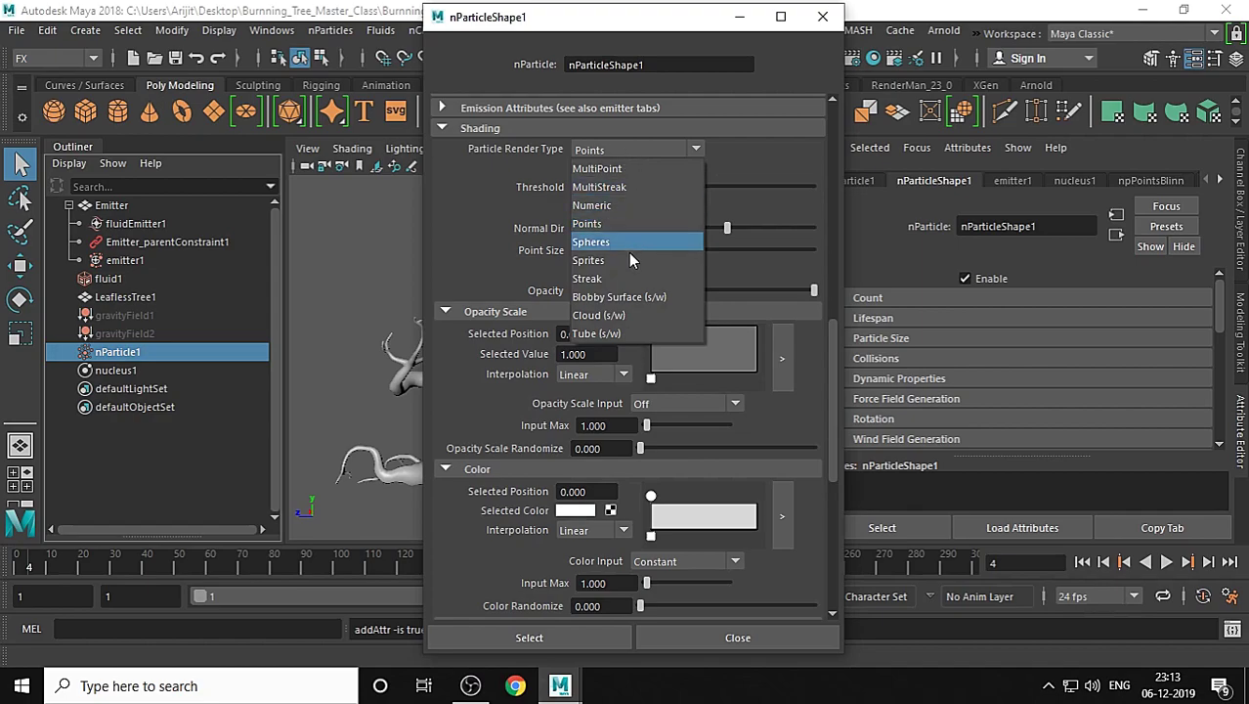
click(630, 333)
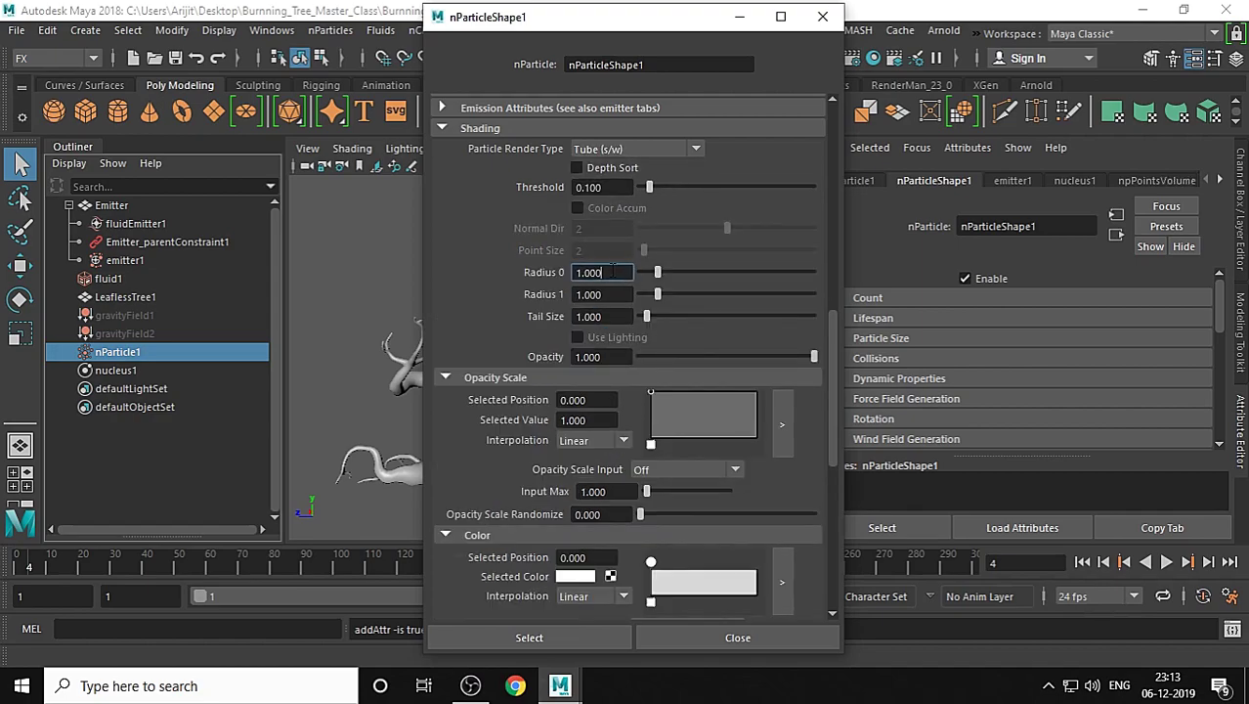
- Set the tube particles' Radius 0 to .05, Radius 1 to .02 and Tail Size to .5
drag(607, 273, 554, 277)
text(.05)
key(Return)
key(Tab)
text(.02)
key(Return)
key(Tab)
text(.5)
key(Return)
- Add a per-particle Opacity attribute to nParticleShape1
drag(834, 328, 535, 451)
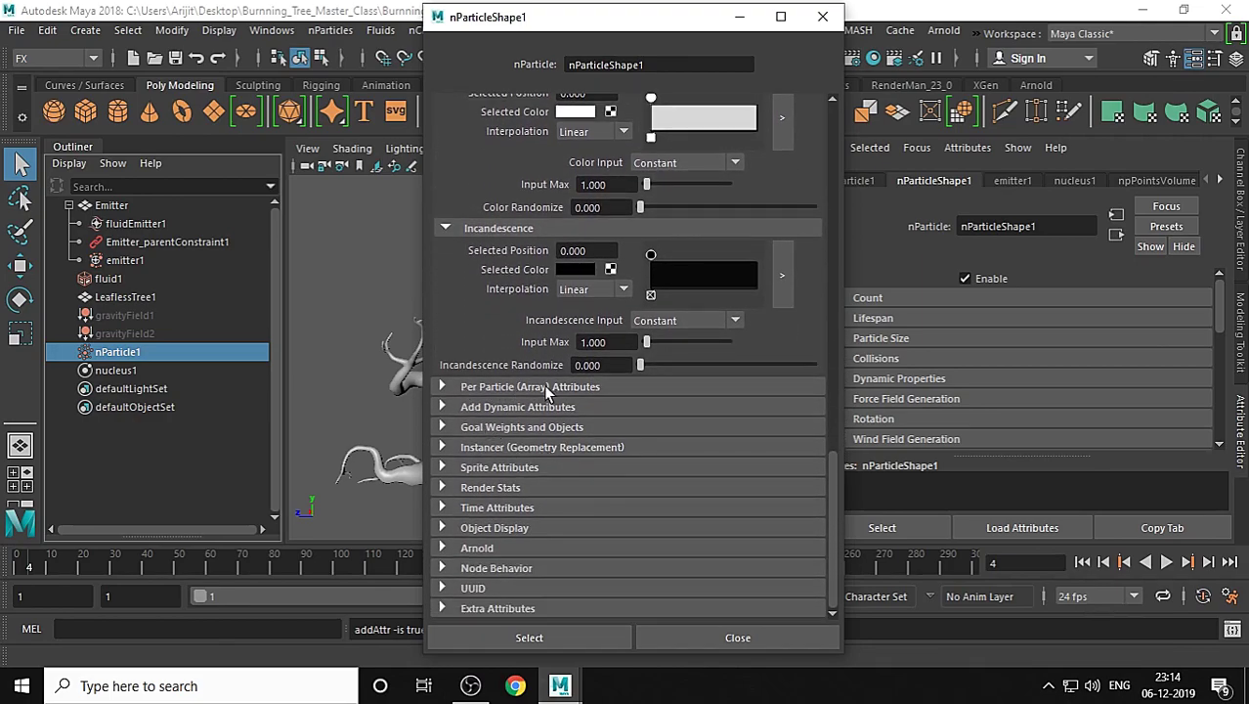
click(600, 386)
drag(829, 438, 828, 528)
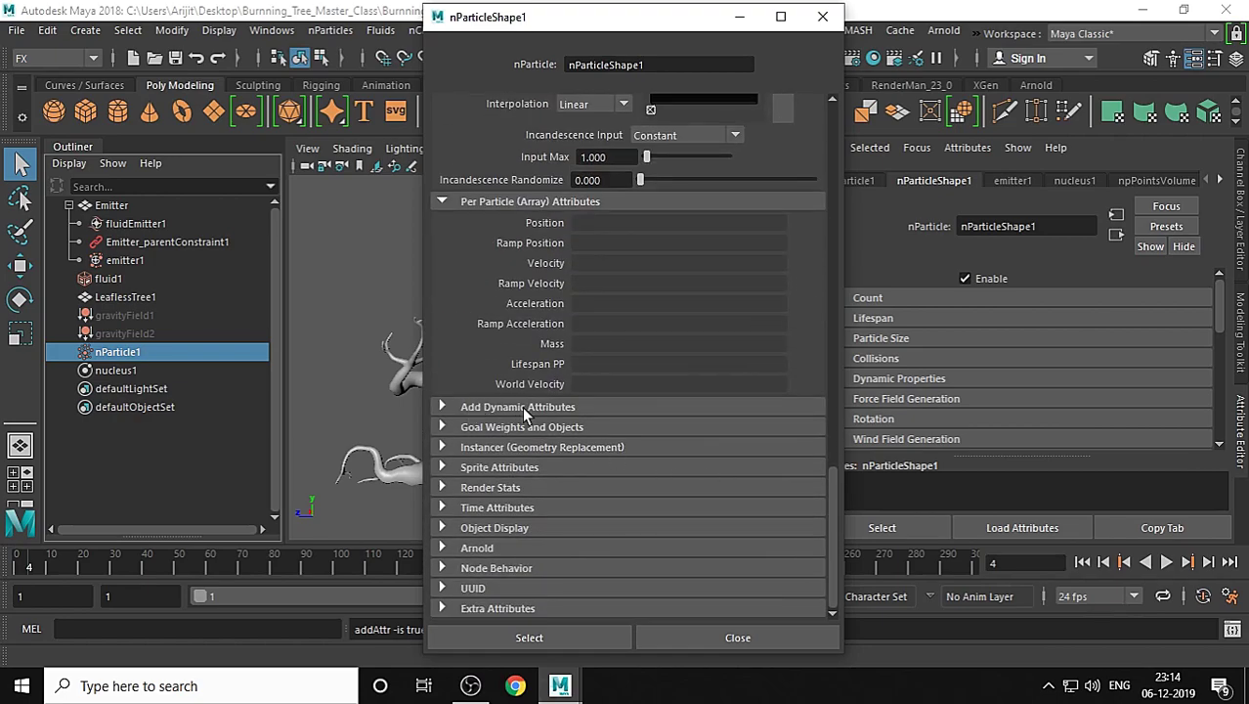
click(548, 409)
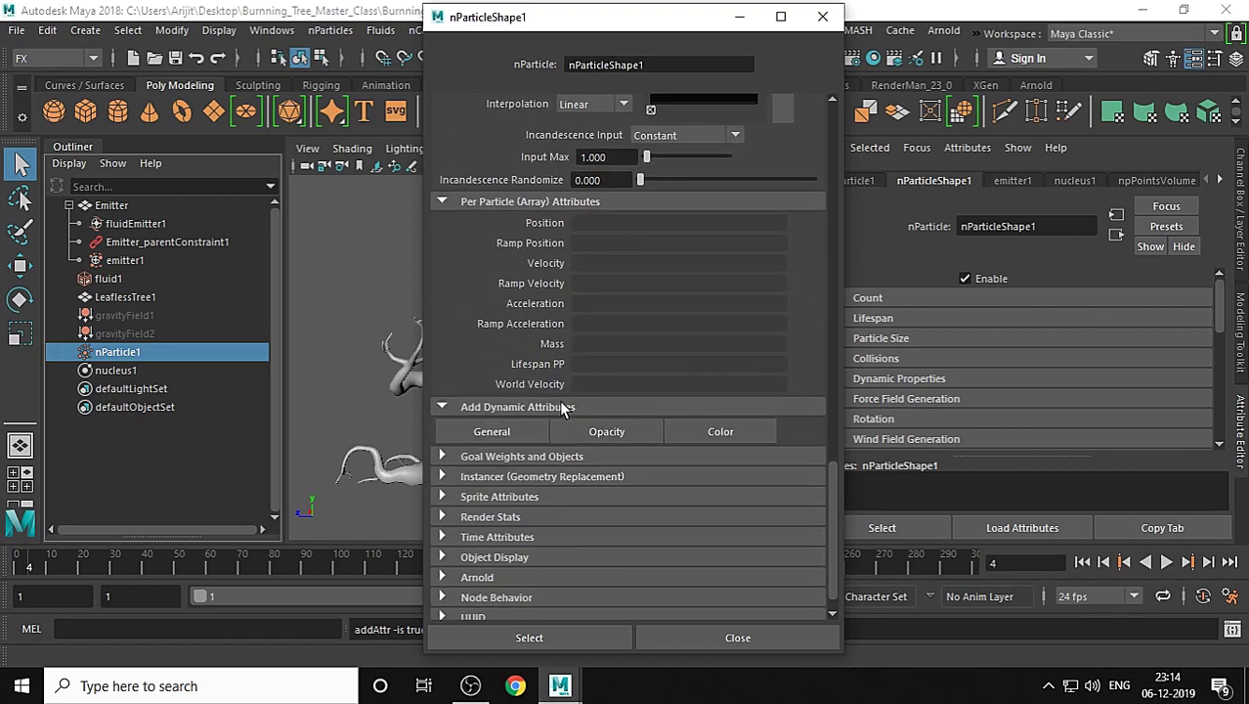
click(609, 431)
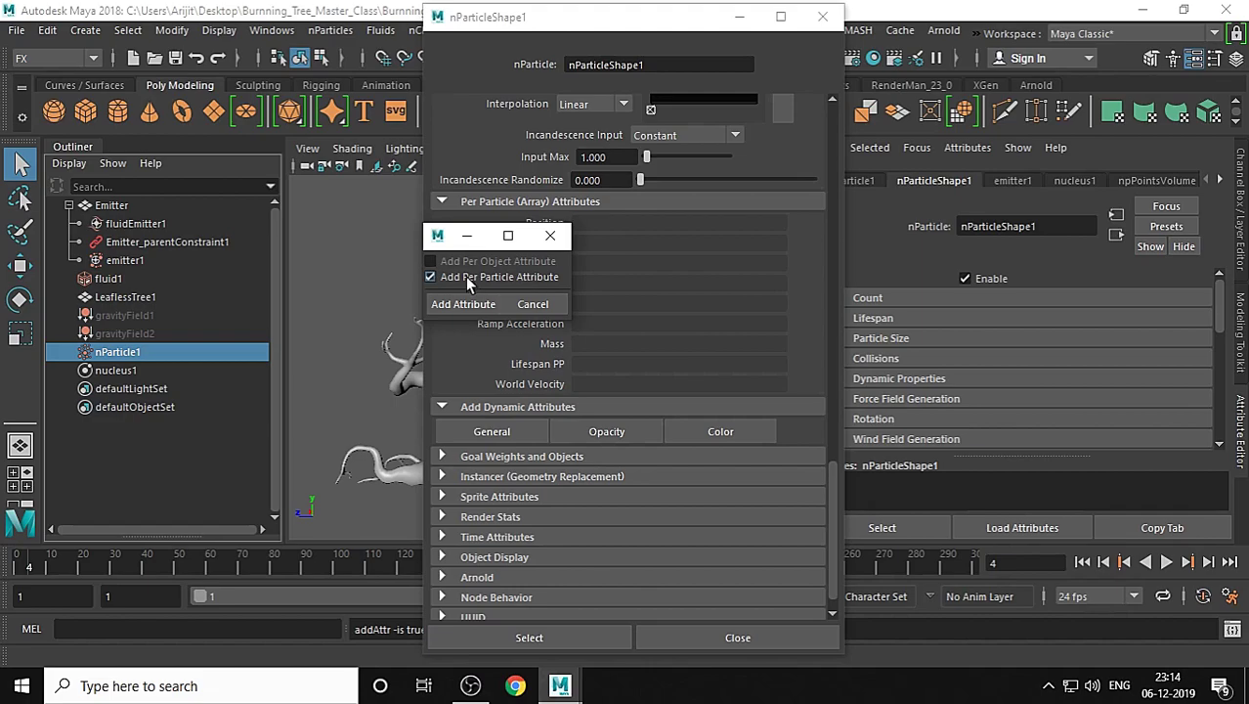
click(460, 304)
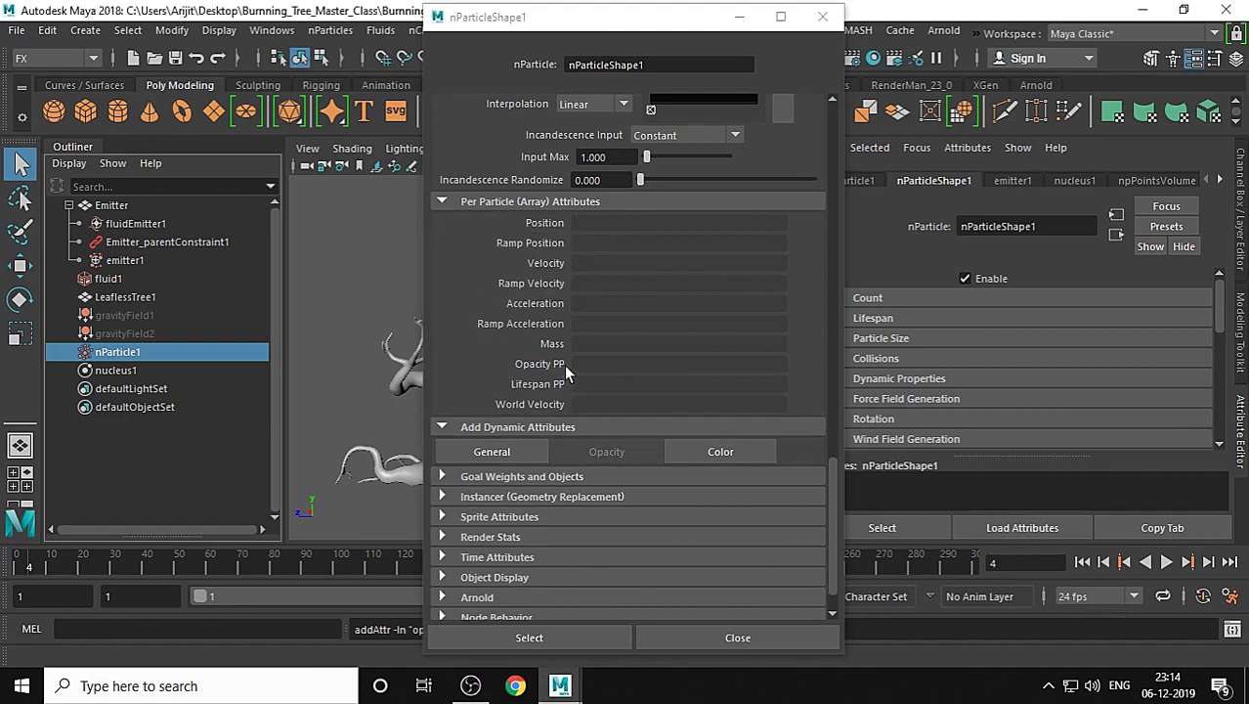
- Map Opacity PP to a new ramp with Particle's Age as Input V
right_click(606, 363)
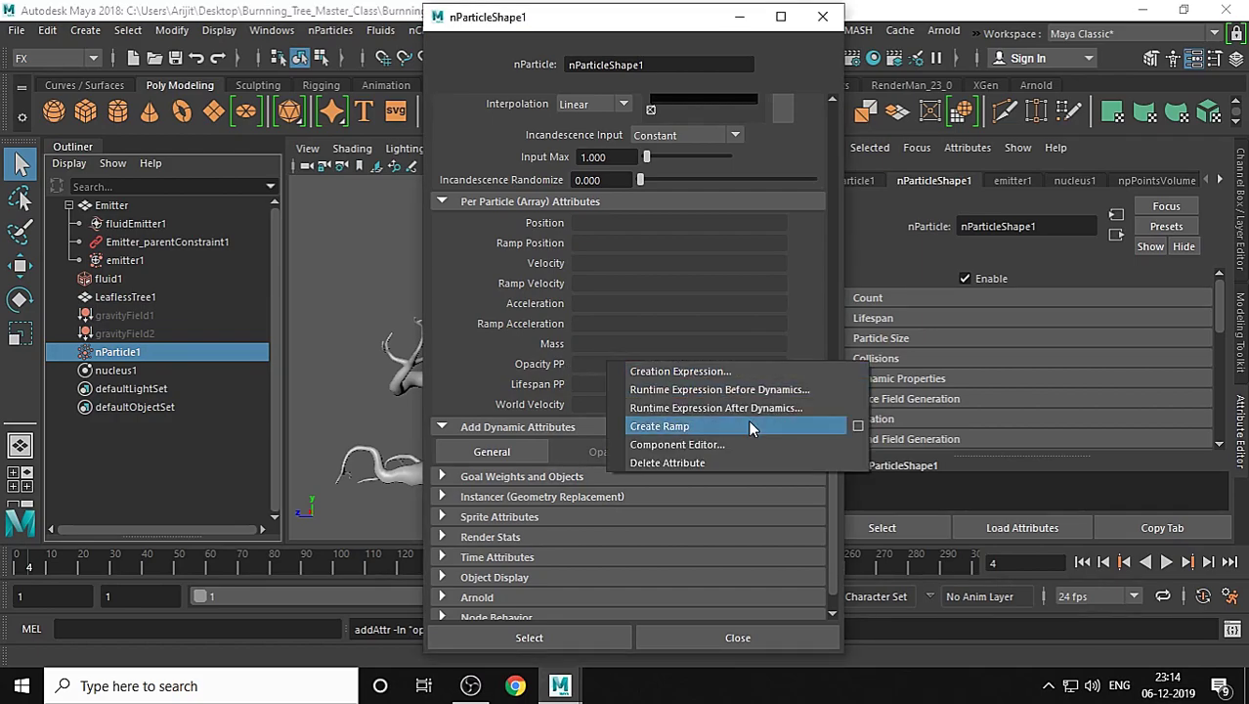
click(858, 425)
drag(528, 236, 324, 174)
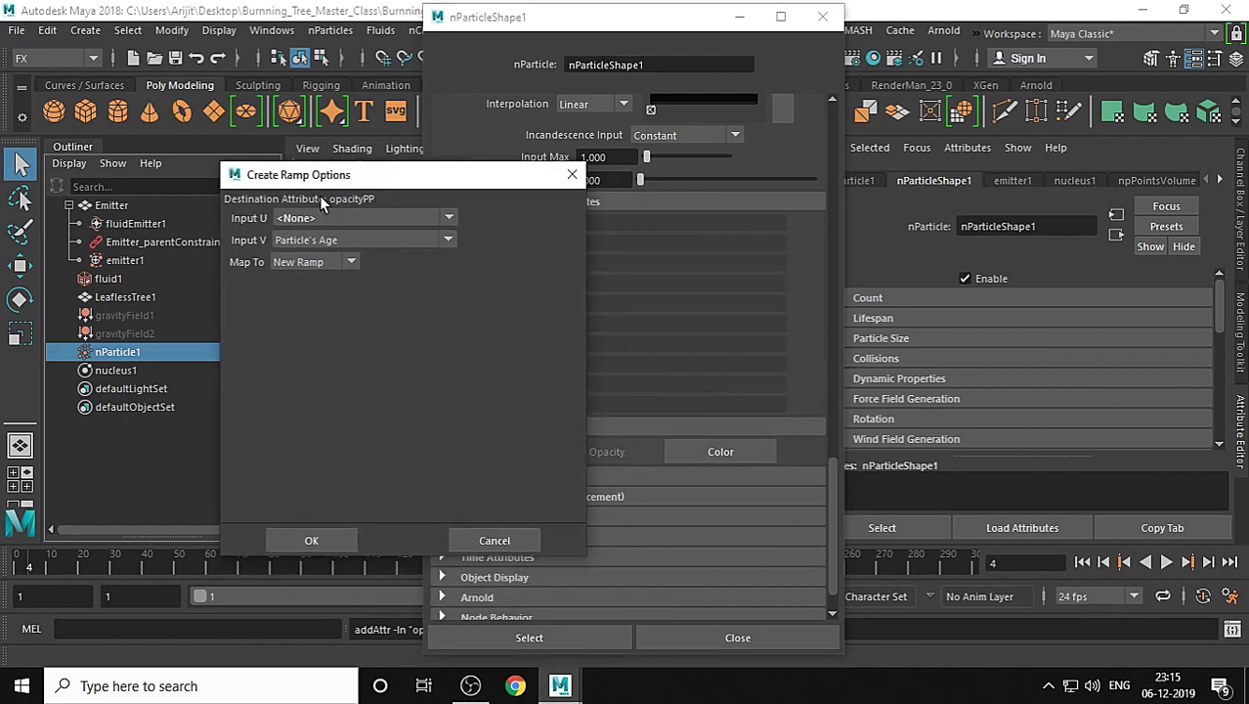
click(315, 541)
- Edit the Opacity PP ramp: move the black entry to position 0.900, remove the middle entry and use Smooth interpolation
right_click(674, 368)
mouse_move(809, 376)
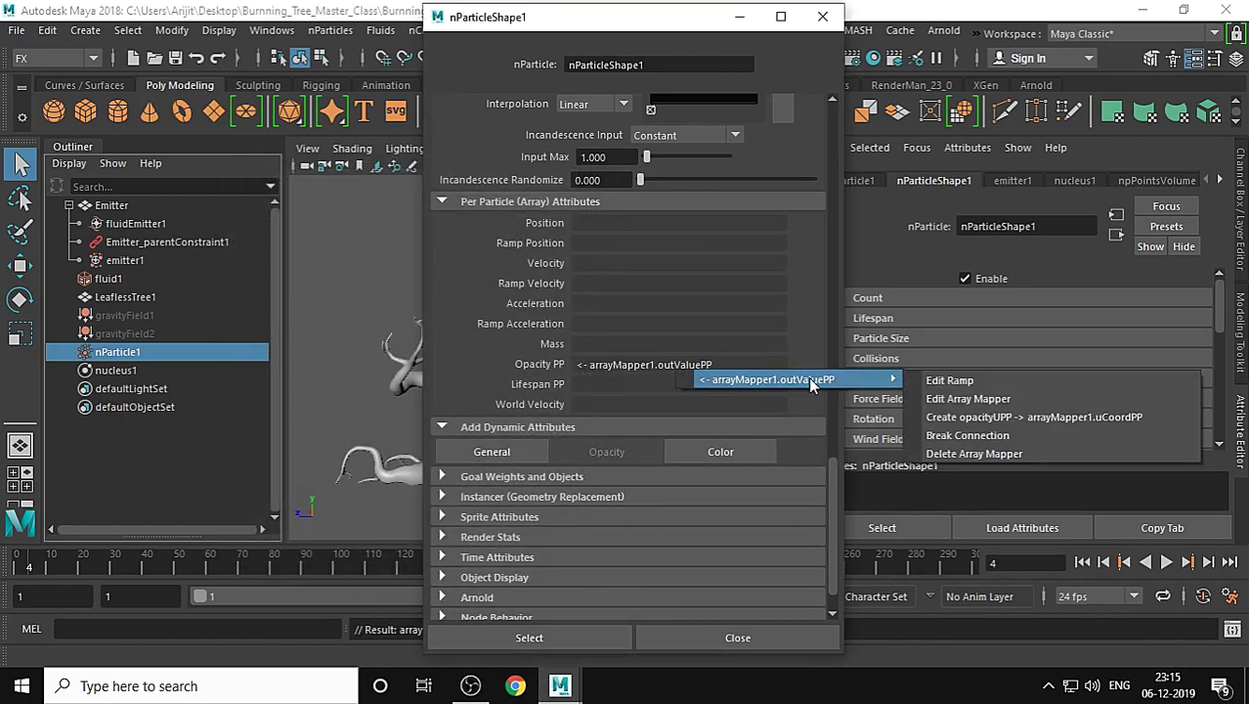
click(979, 381)
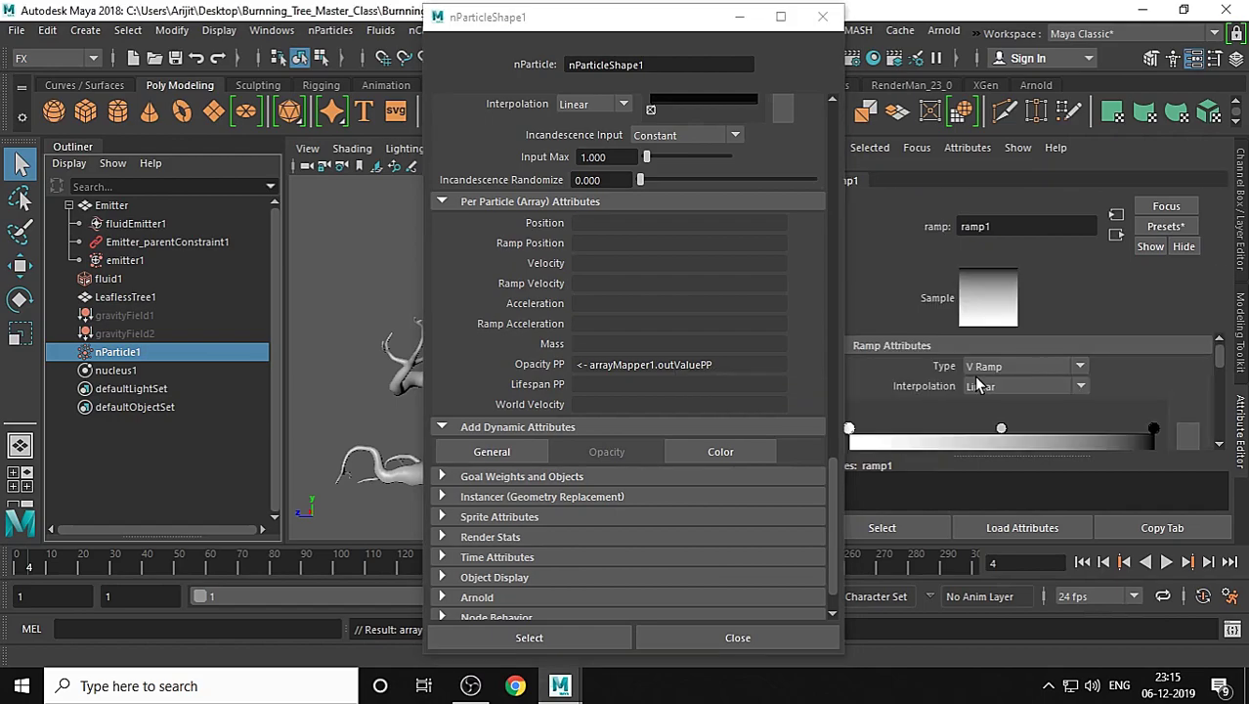
click(1163, 528)
drag(753, 377, 723, 378)
click(598, 443)
click(599, 335)
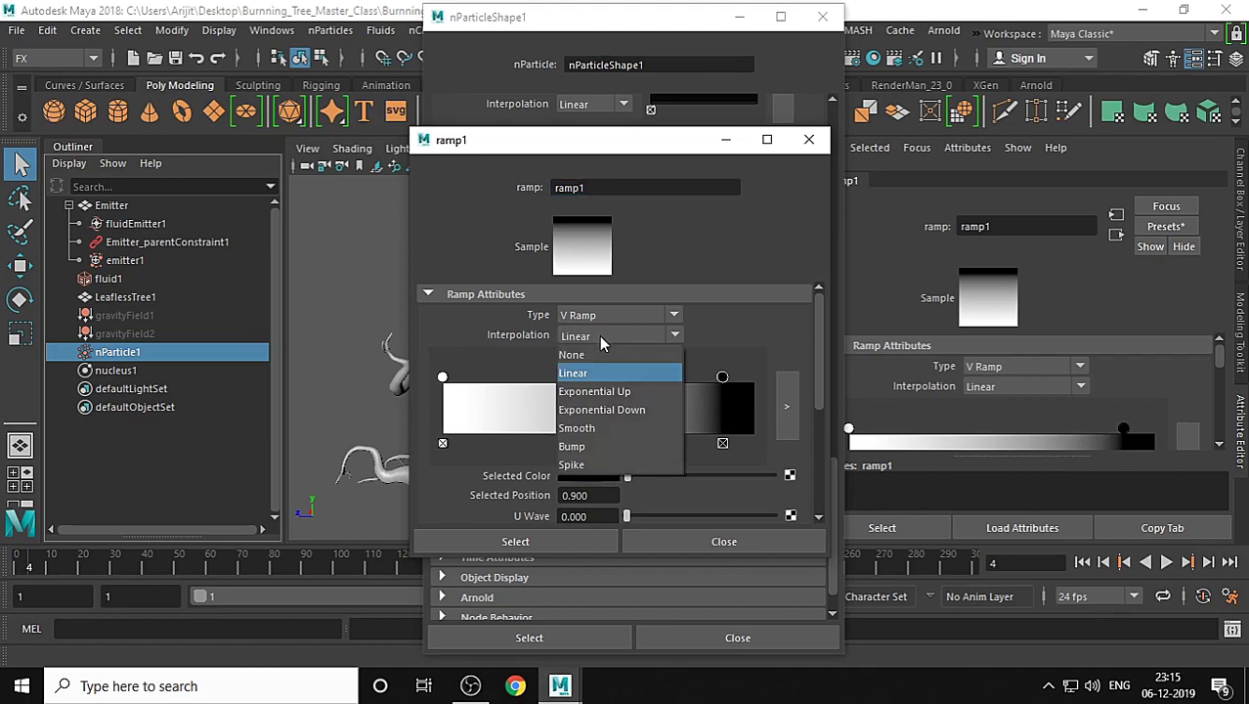
click(595, 424)
click(808, 142)
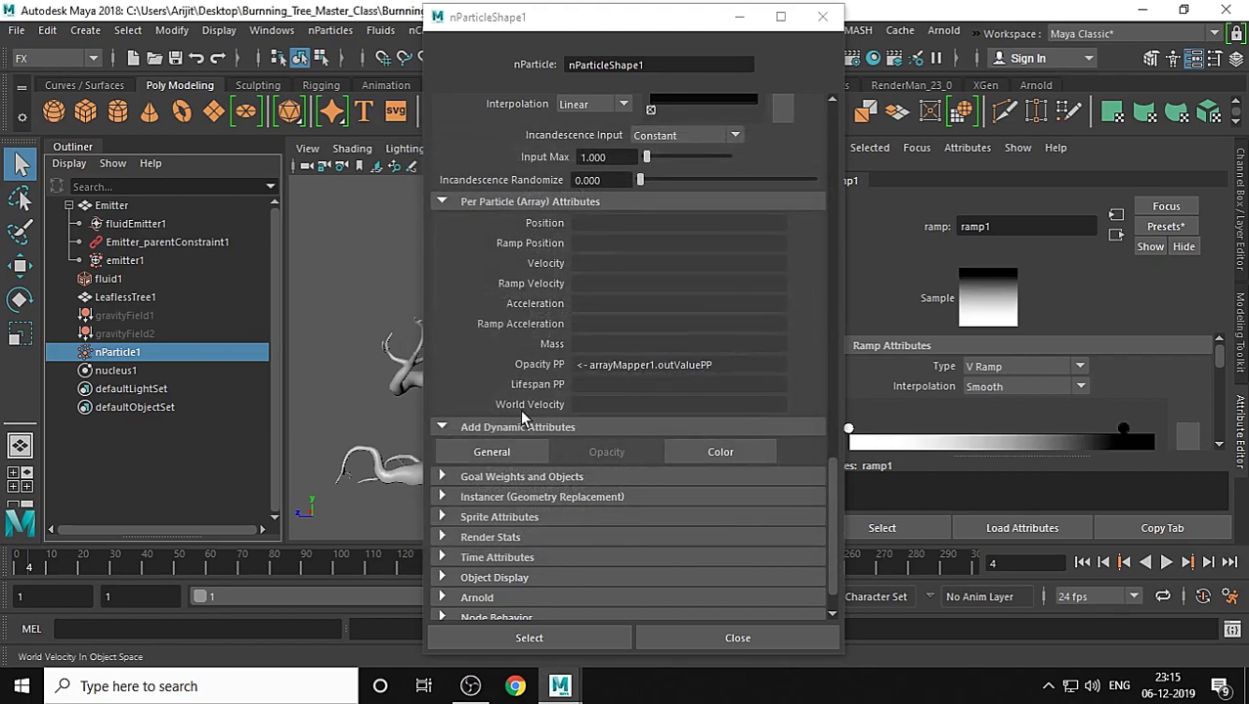
- Add a per-particle Color attribute and map RGB PP to a new ramp driven by Particle's Age
click(722, 454)
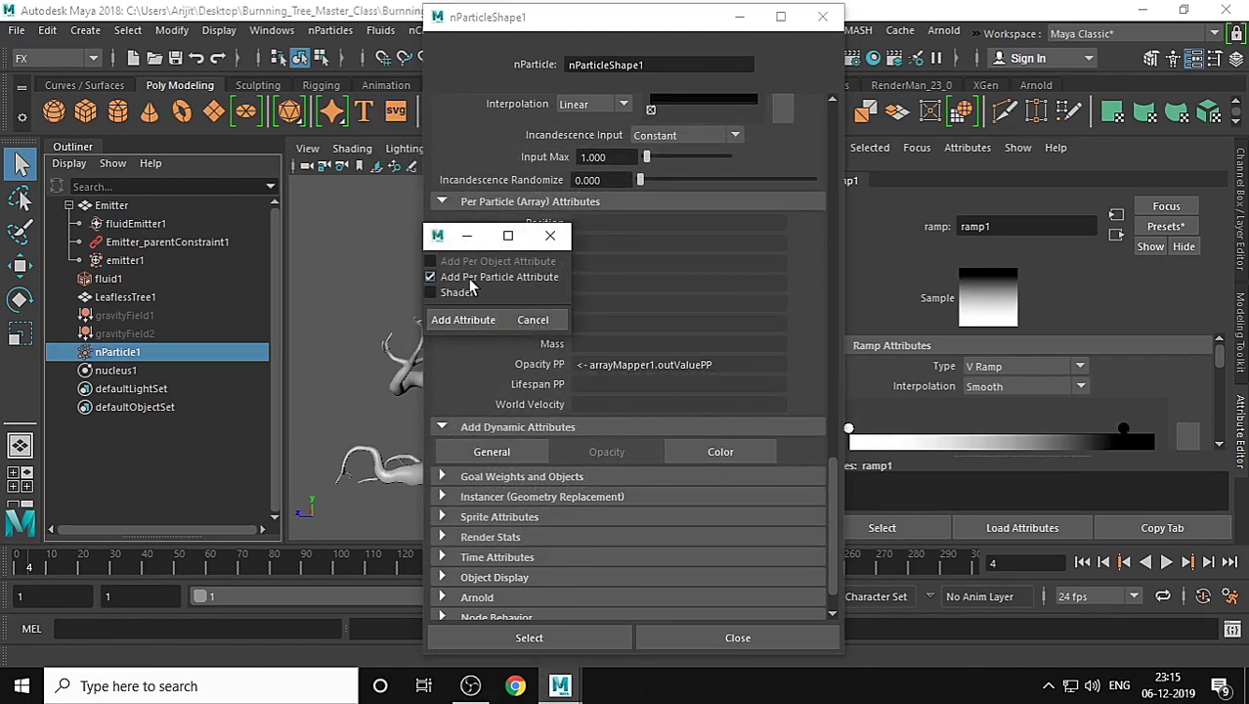
click(463, 319)
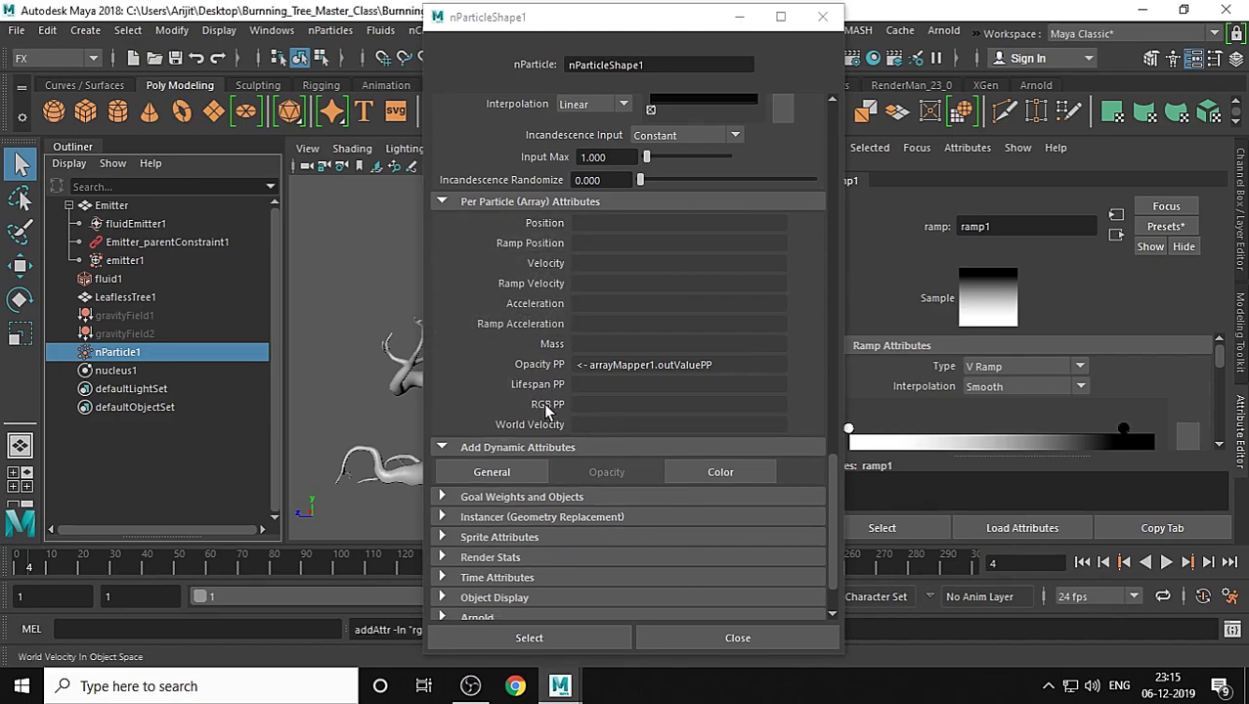
right_click(590, 405)
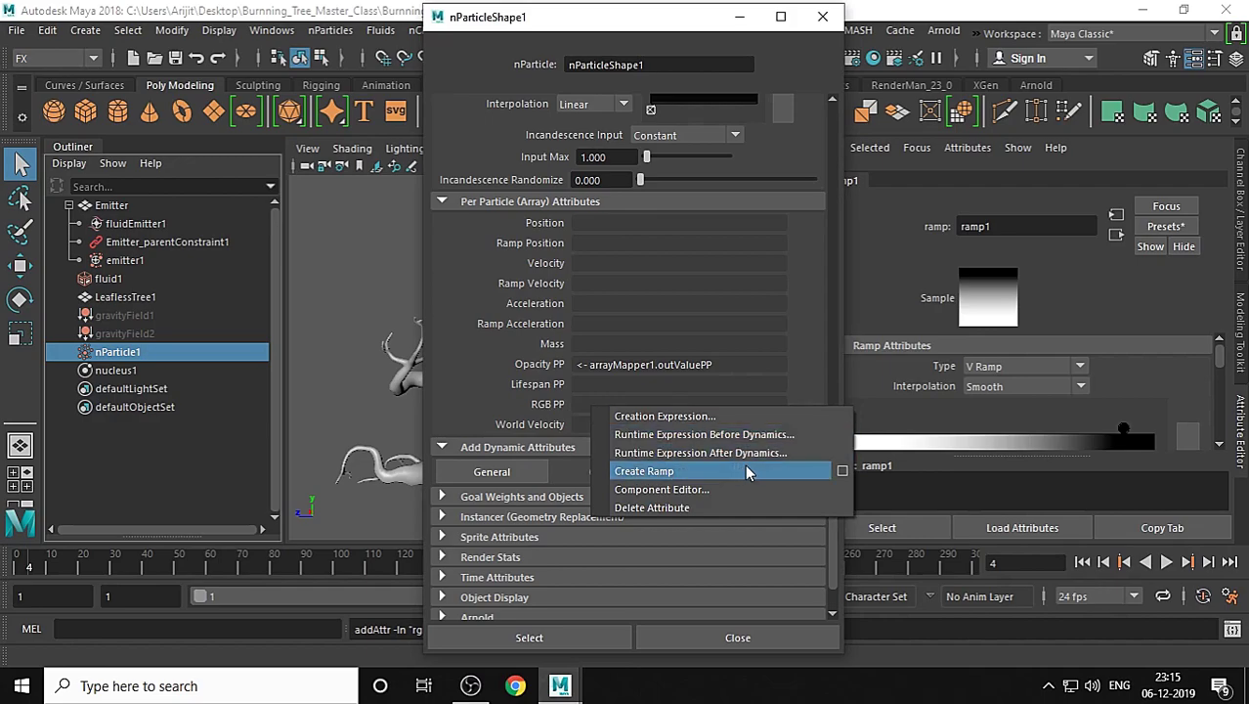
click(843, 472)
drag(379, 194, 296, 182)
click(238, 249)
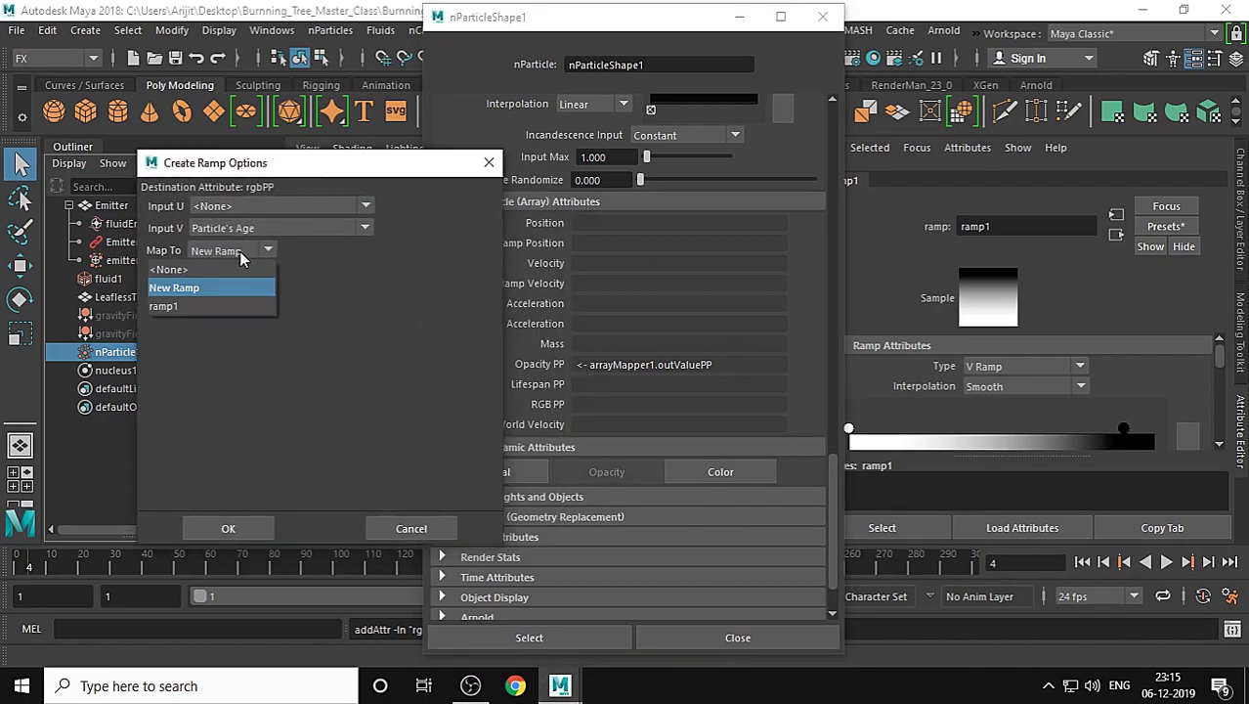
click(210, 286)
click(235, 522)
- Open the RGB PP ramp in a separate window and set its start color to pale yellow
right_click(645, 406)
click(990, 415)
click(1112, 522)
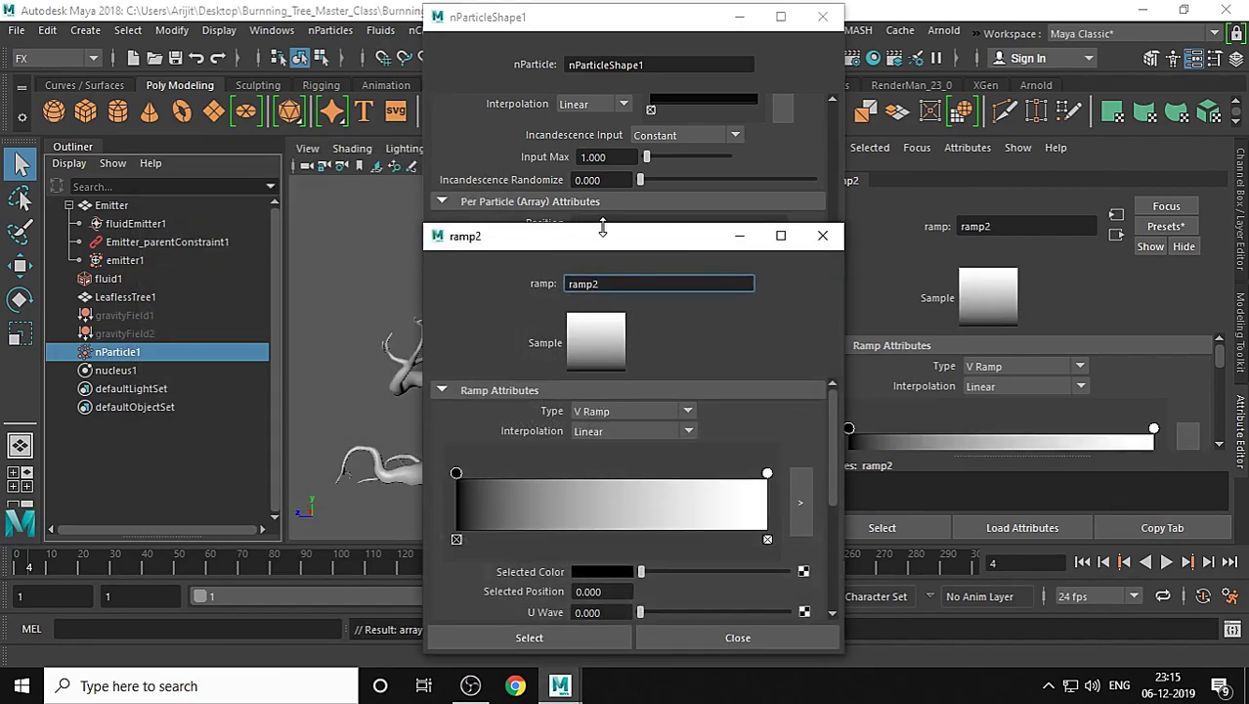
drag(601, 233, 443, 49)
drag(461, 470, 448, 597)
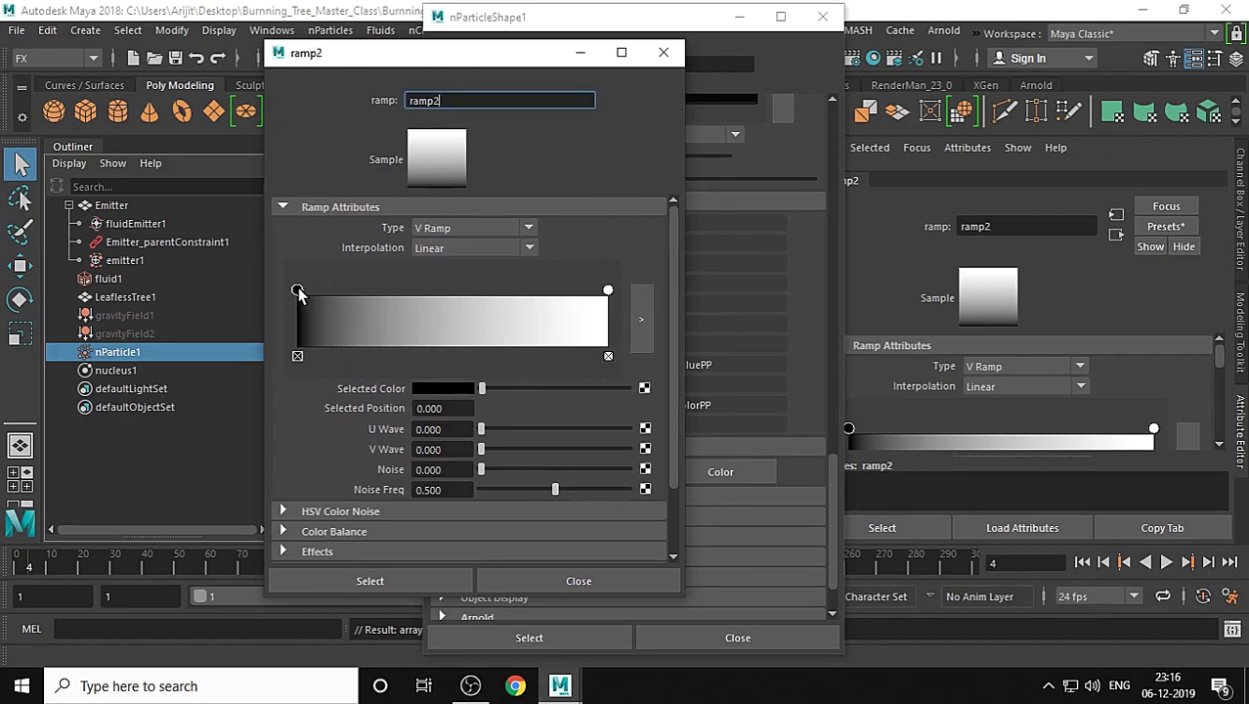
click(442, 389)
click(390, 339)
drag(431, 455, 440, 457)
- Insert a color entry at position 0.500 of the ramp and make it orange with hue 9.076 and saturation 1.000
click(452, 331)
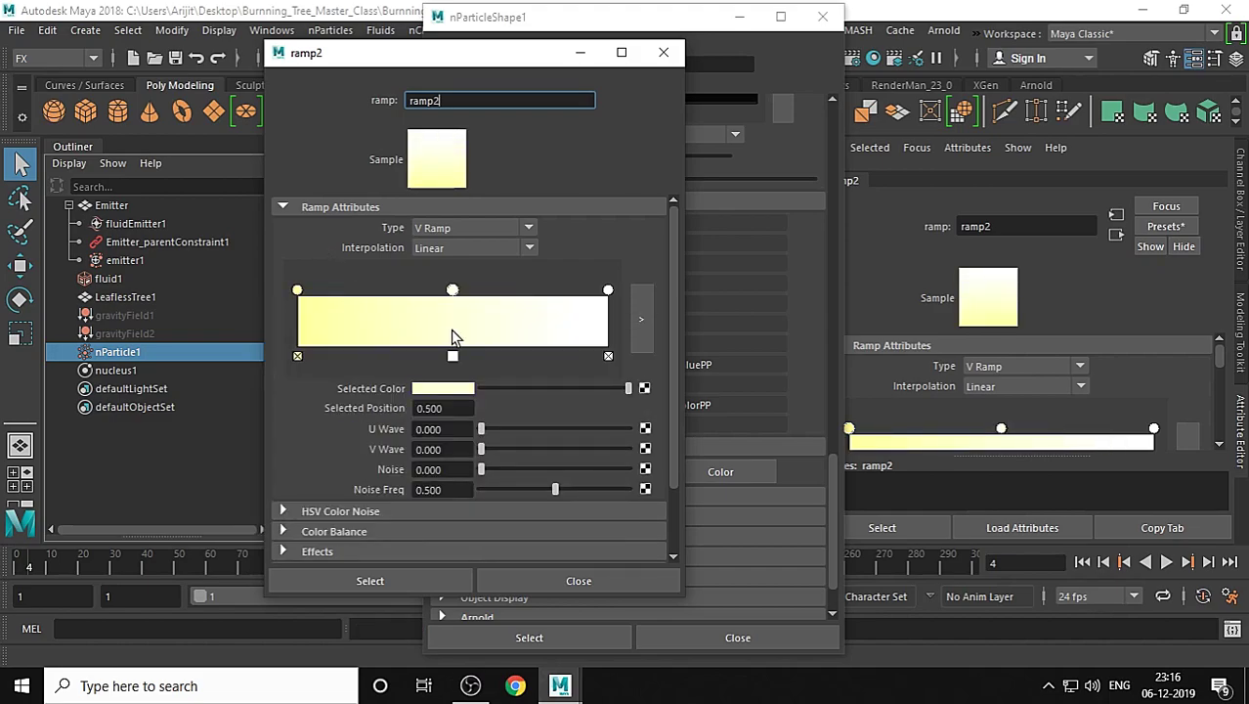
click(454, 389)
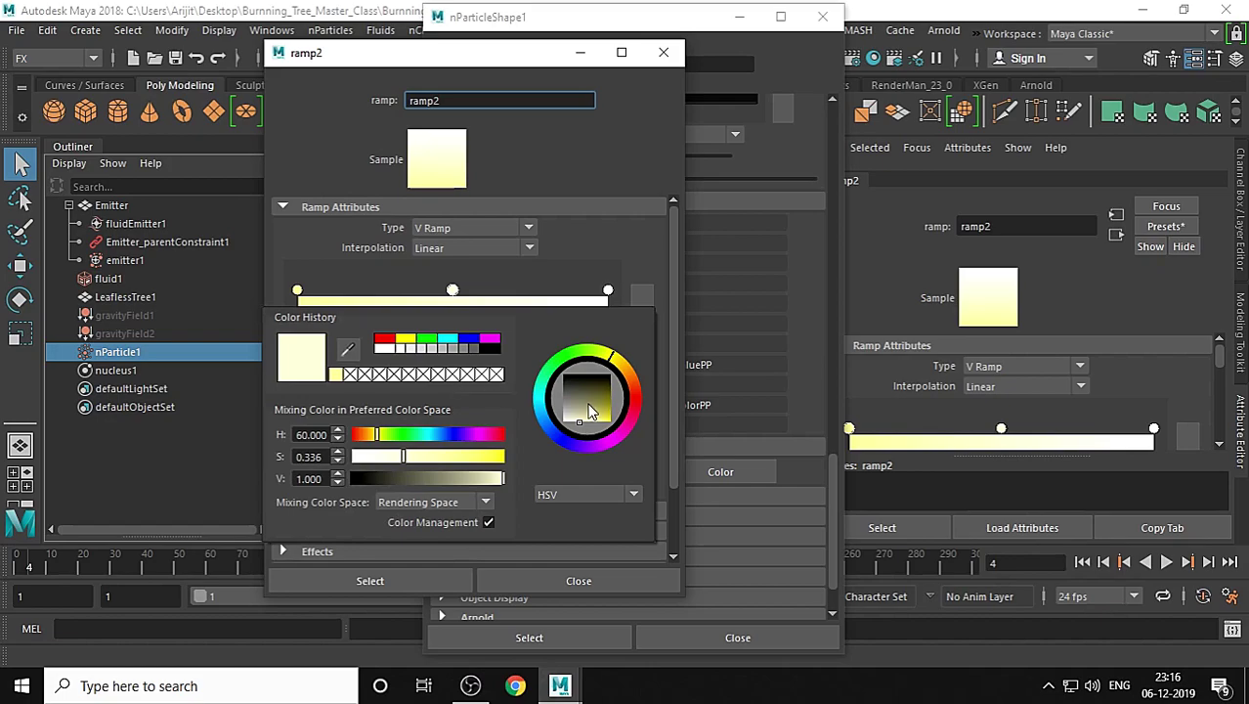
drag(482, 436, 356, 436)
drag(437, 458, 493, 463)
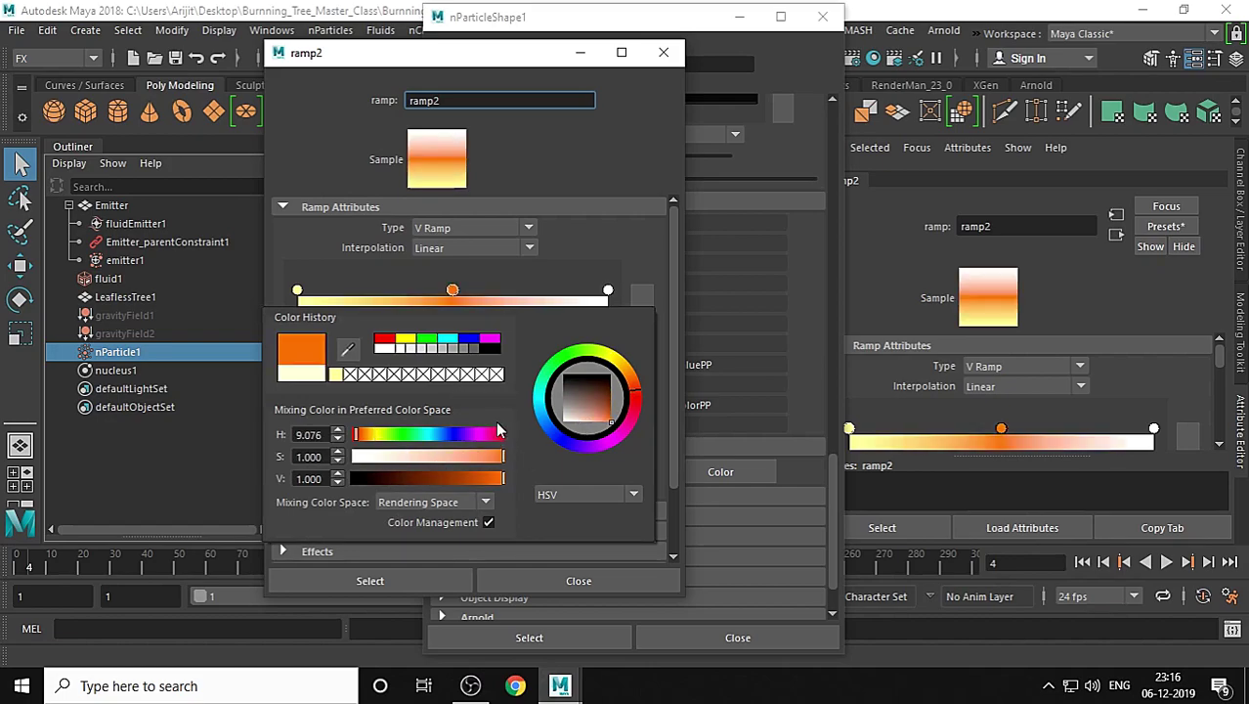
- Set the ramp's end color to dark red and its interpolation to Smooth, then close the ramp window
click(608, 290)
click(451, 390)
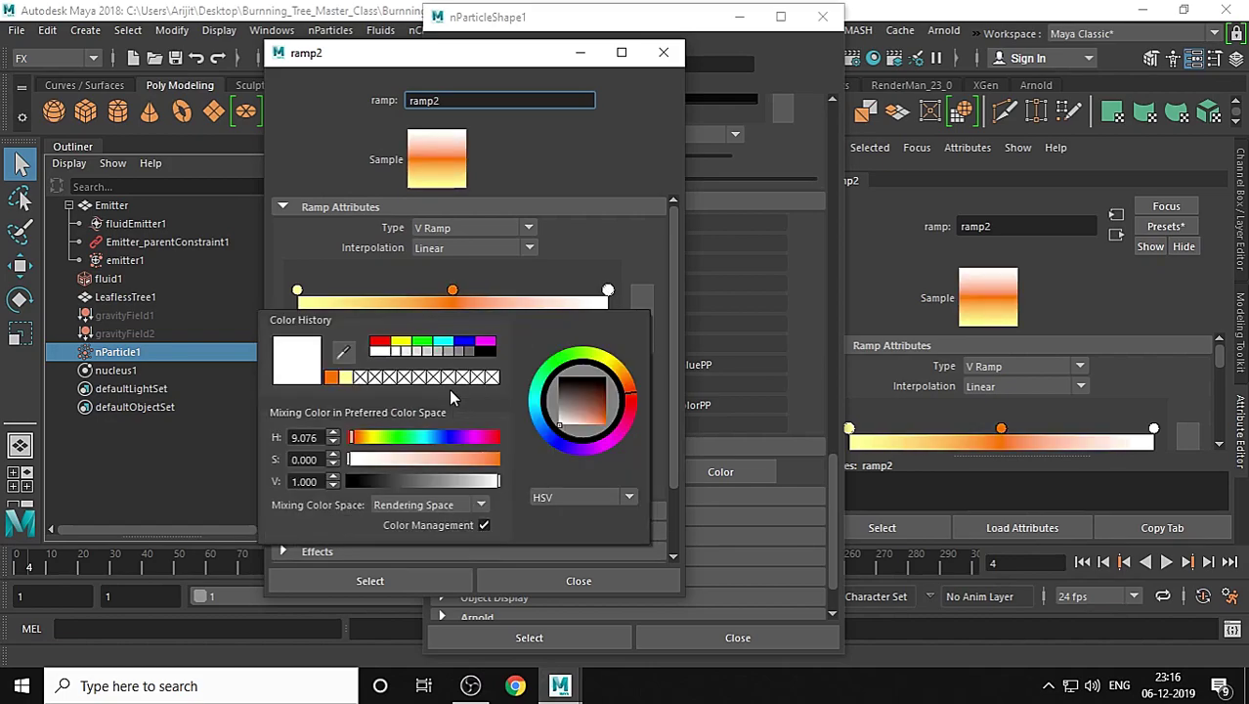
click(380, 342)
drag(430, 483, 444, 483)
click(443, 250)
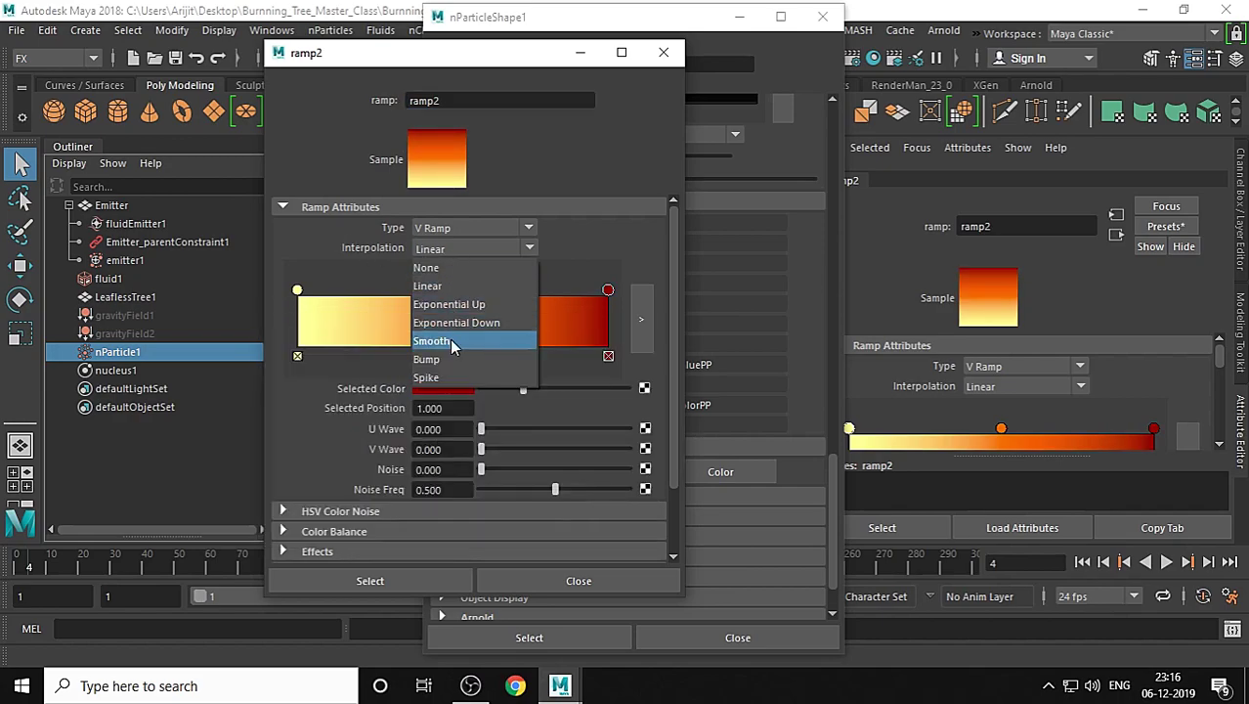
click(431, 342)
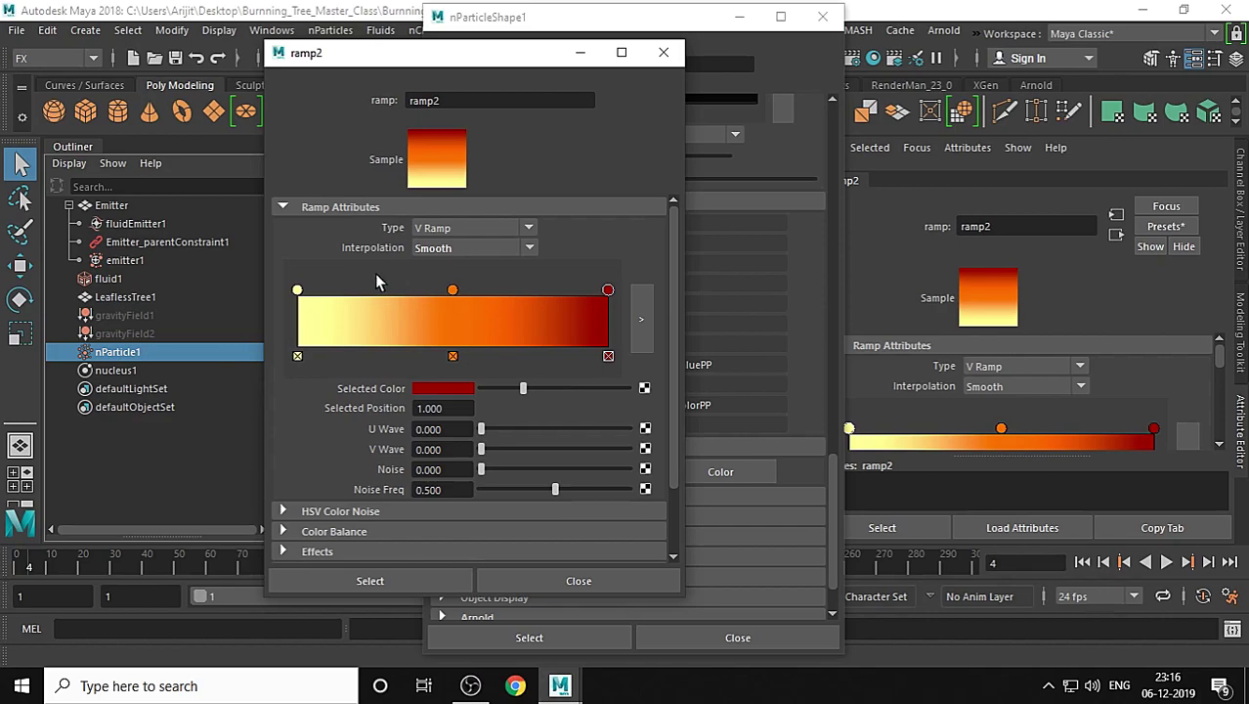
click(663, 53)
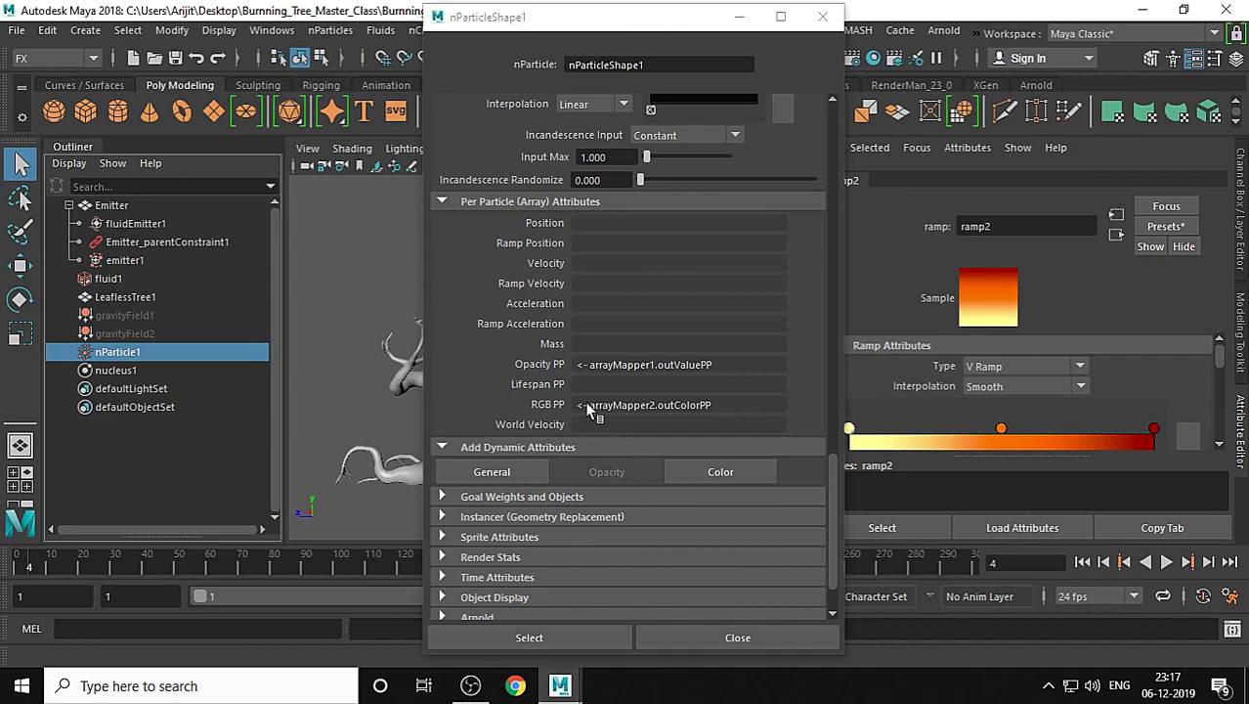
- Add the incandescencePP particle attribute to nParticleShape1
click(506, 473)
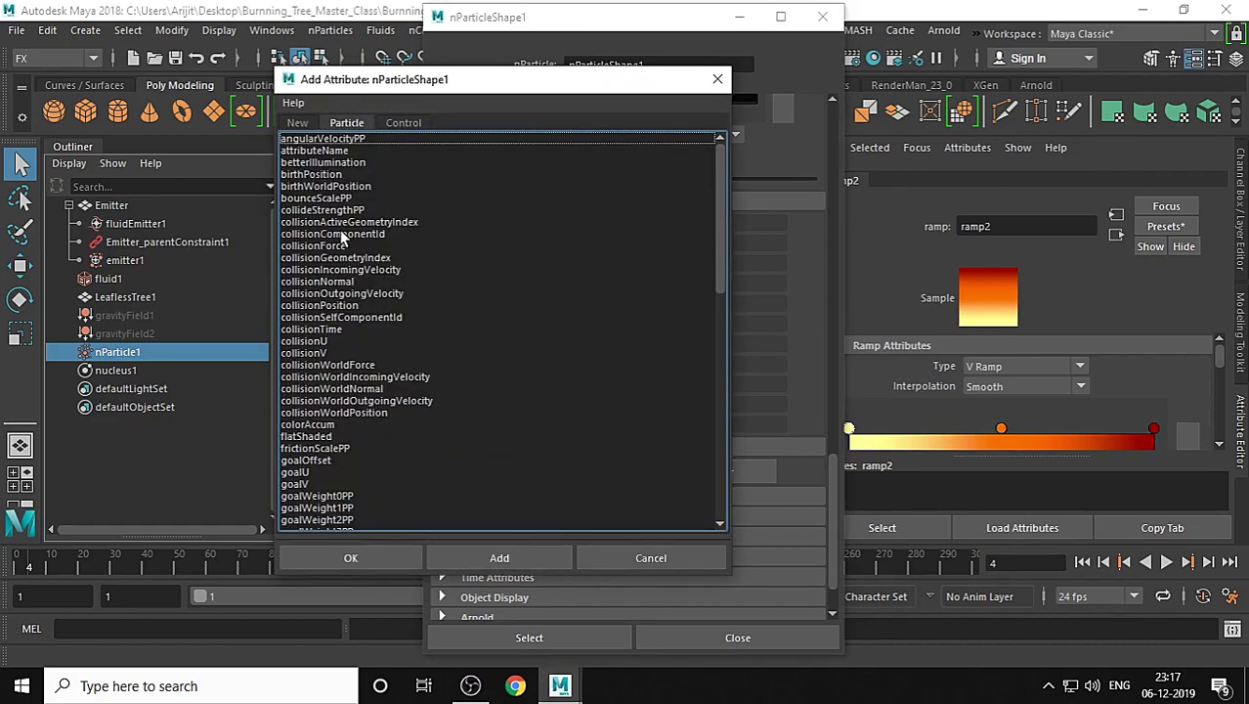
scroll(331, 289, down, 3)
scroll(333, 292, down, 9)
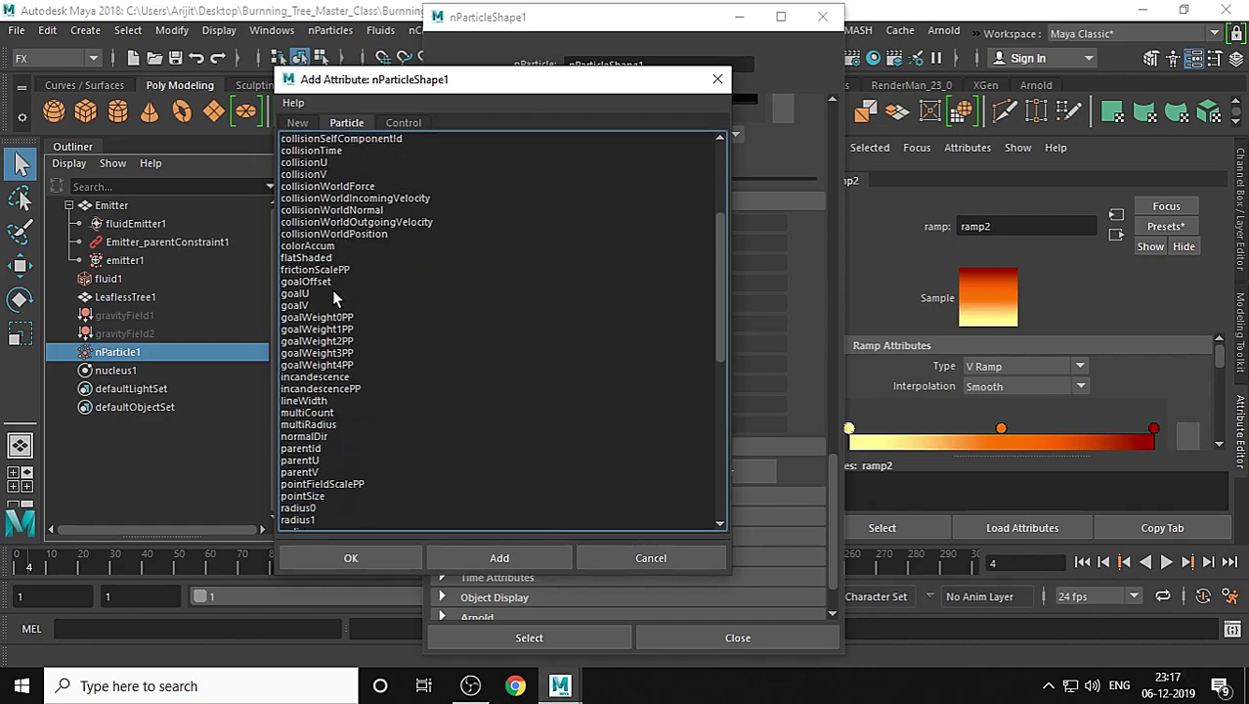
scroll(331, 289, up, 2)
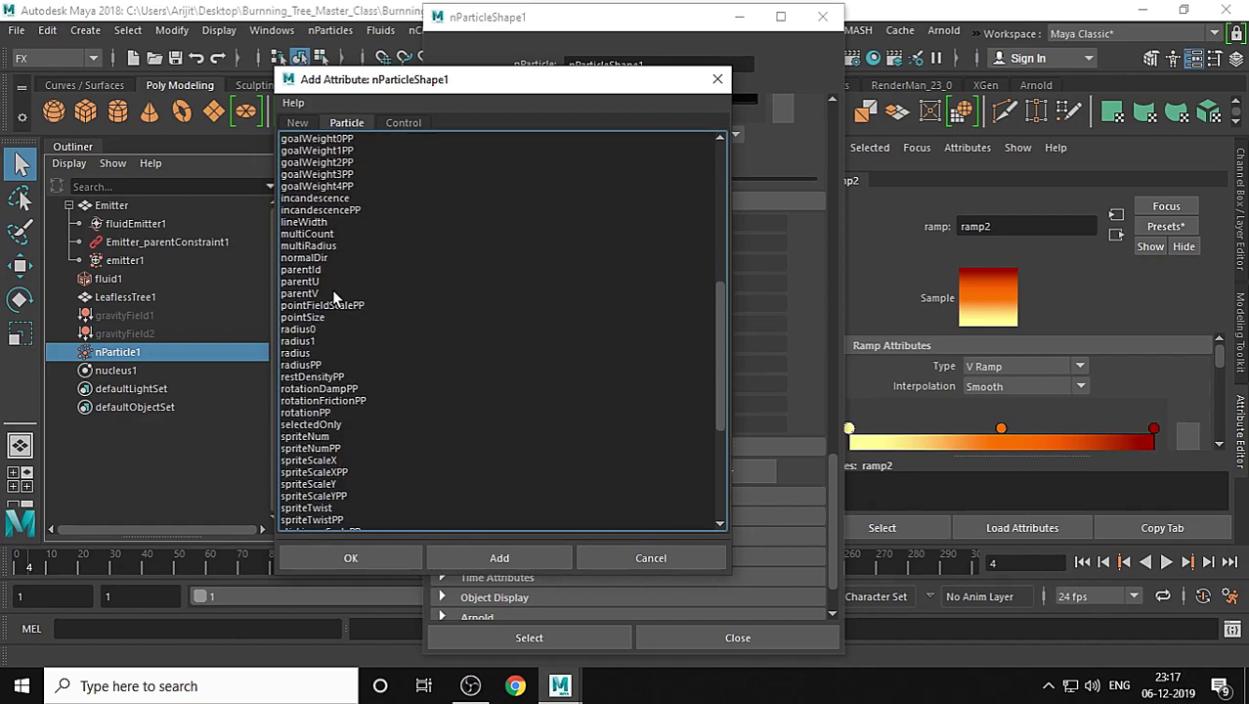
click(306, 211)
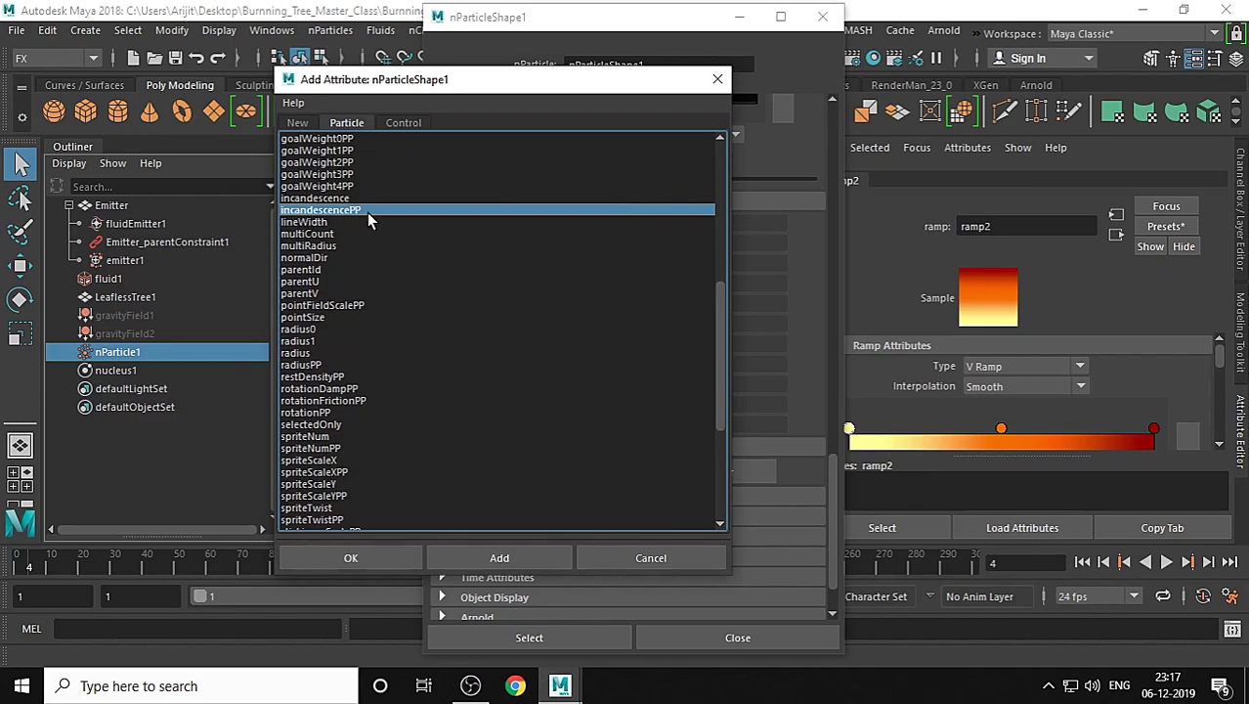
click(384, 556)
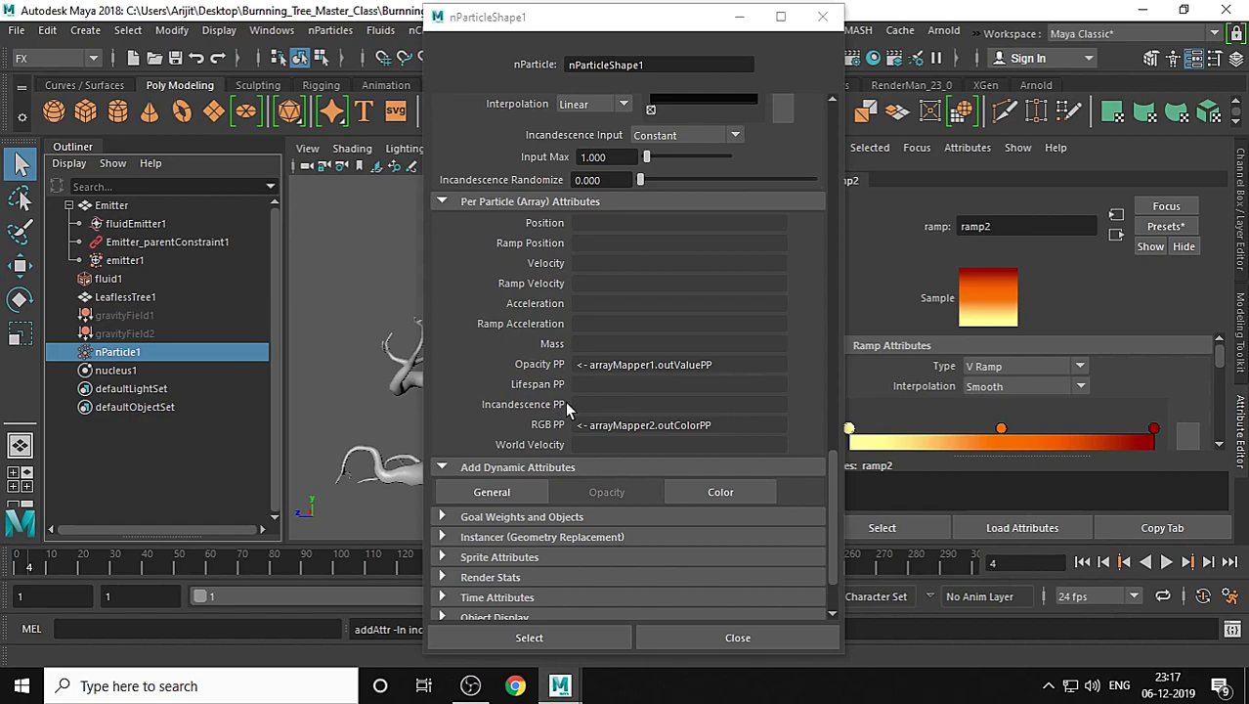
- Map Incandescence PP to the existing ramp2 with Particle's Age as Input V
right_click(601, 404)
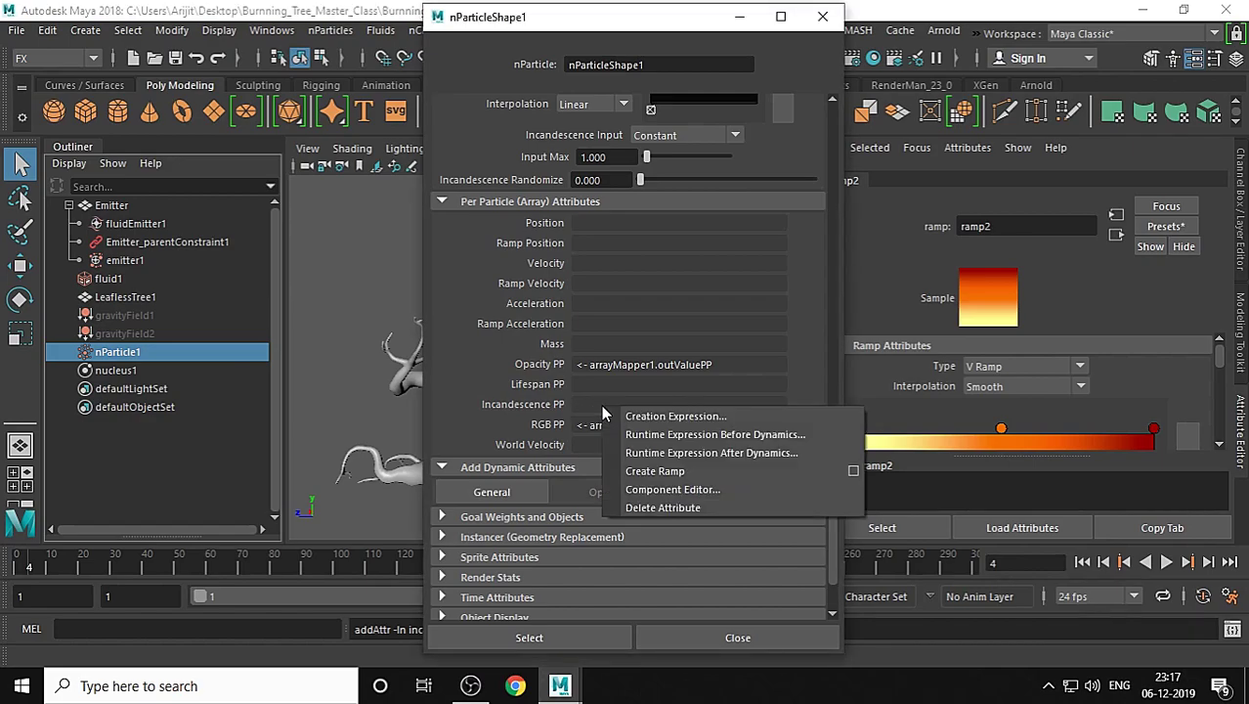
click(853, 472)
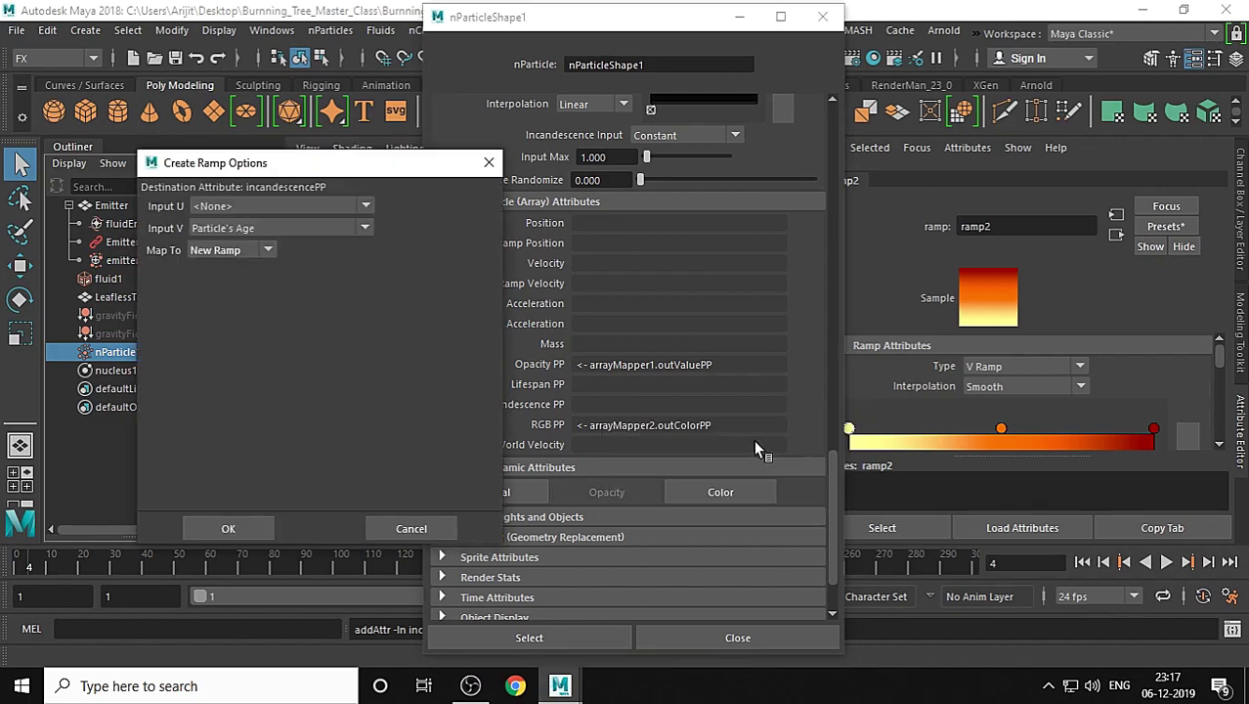
click(217, 253)
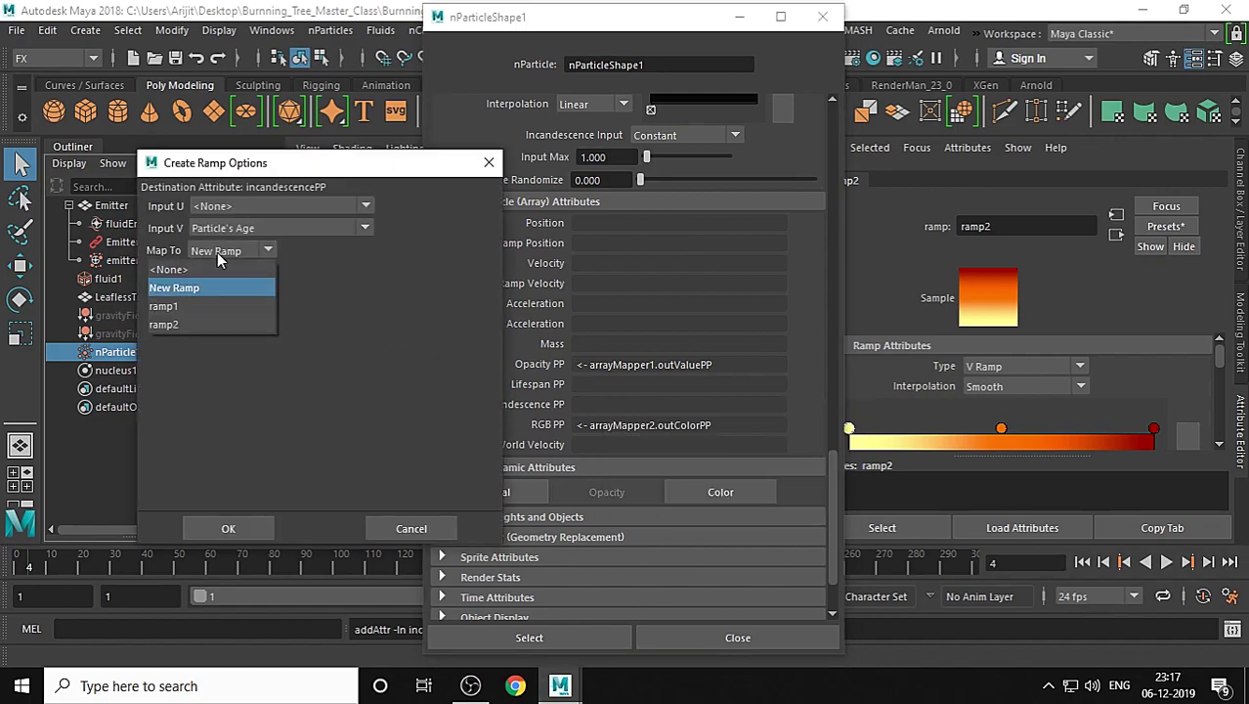
click(207, 322)
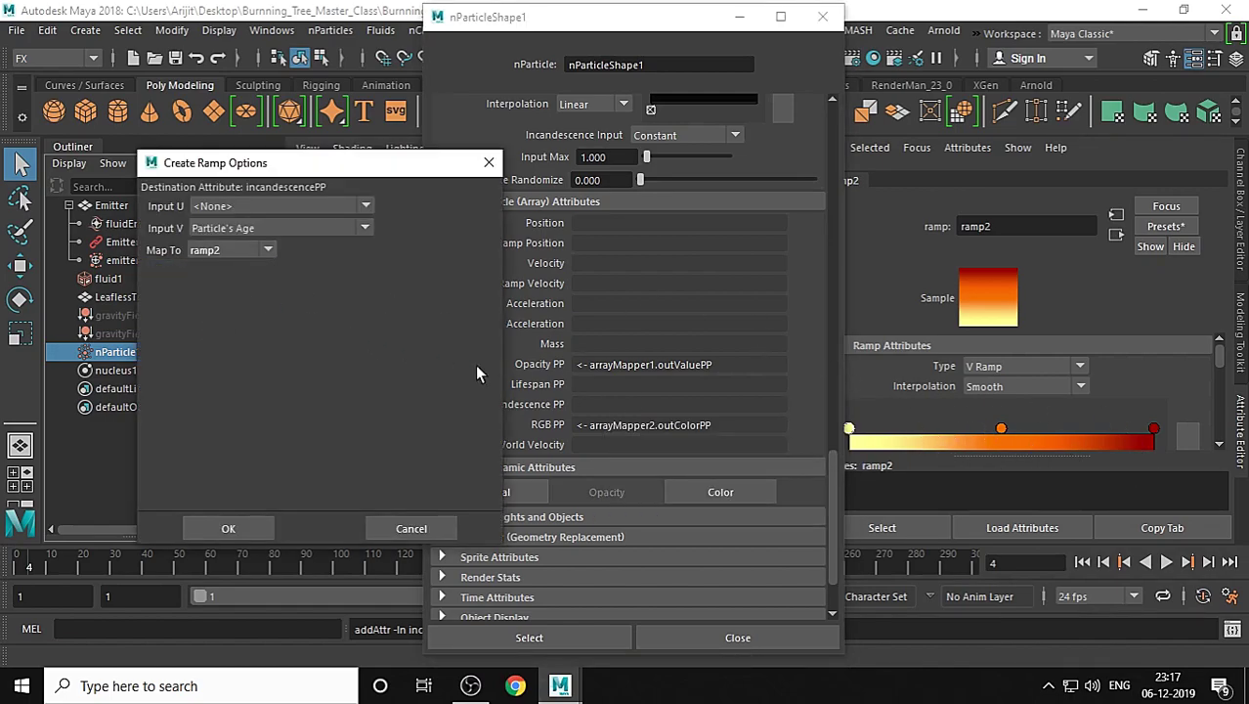
click(221, 528)
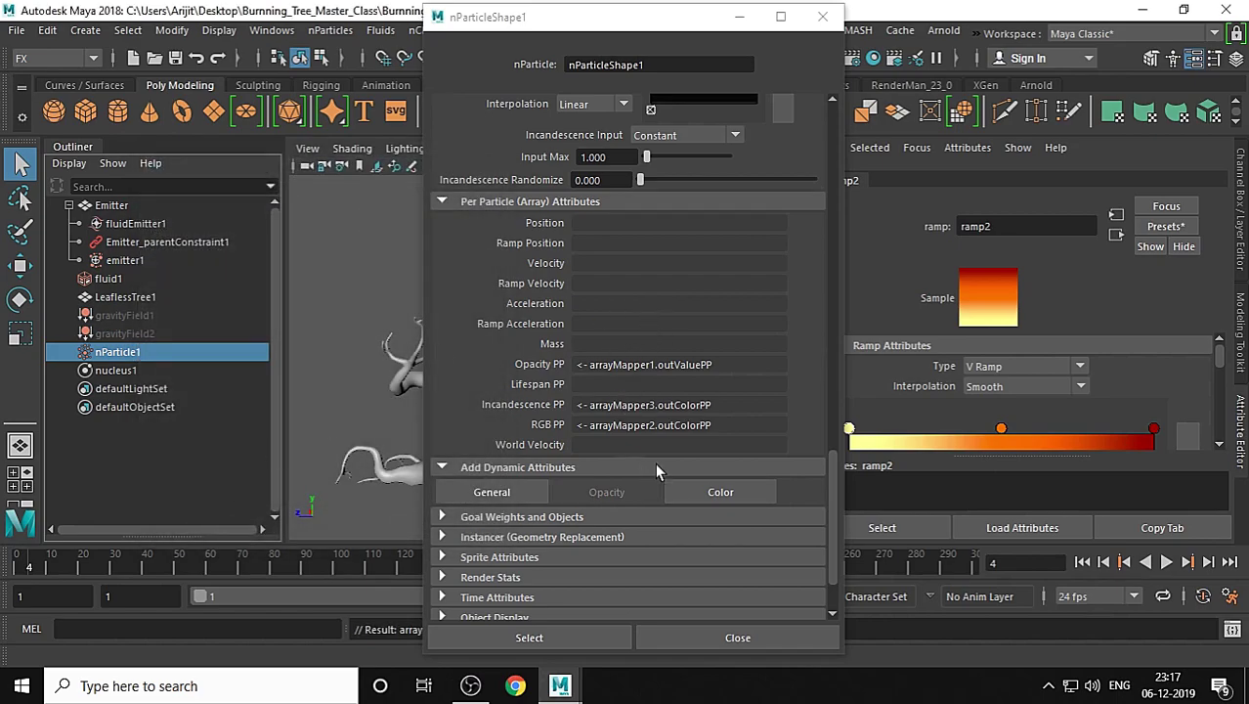
drag(834, 457, 835, 517)
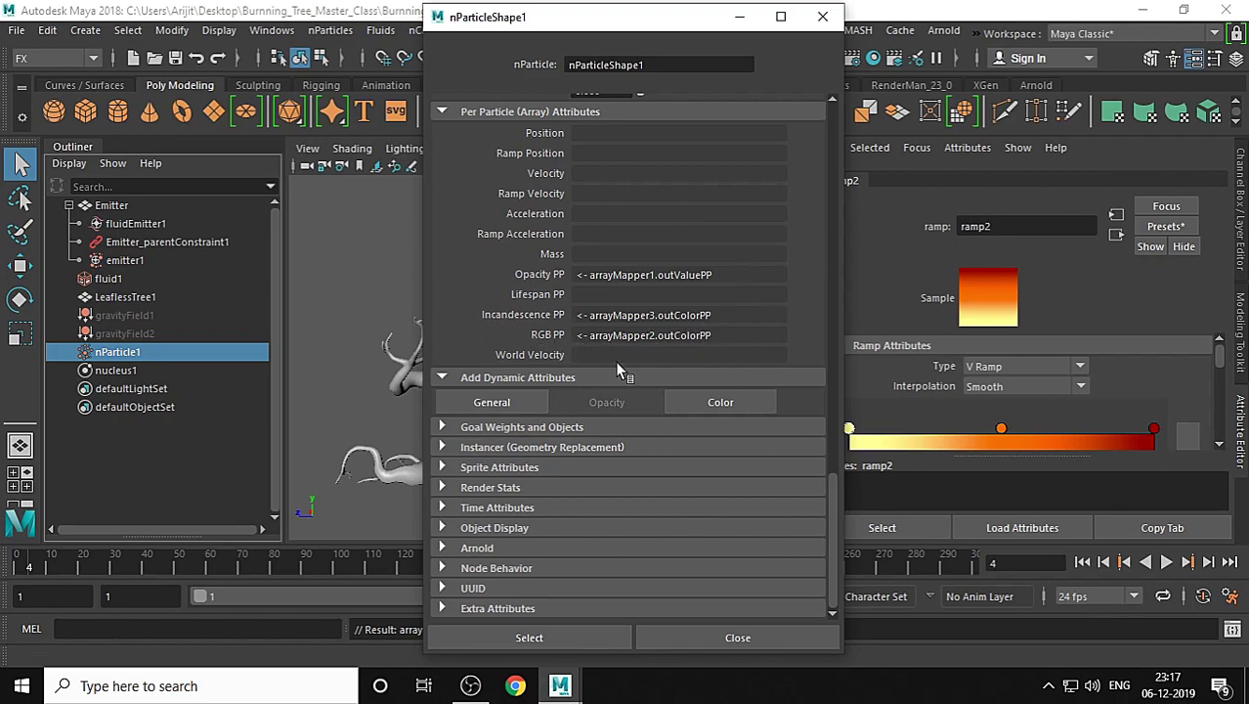
- Close the nParticleShape1 attribute window and clear the selection
scroll(684, 286, up, 5)
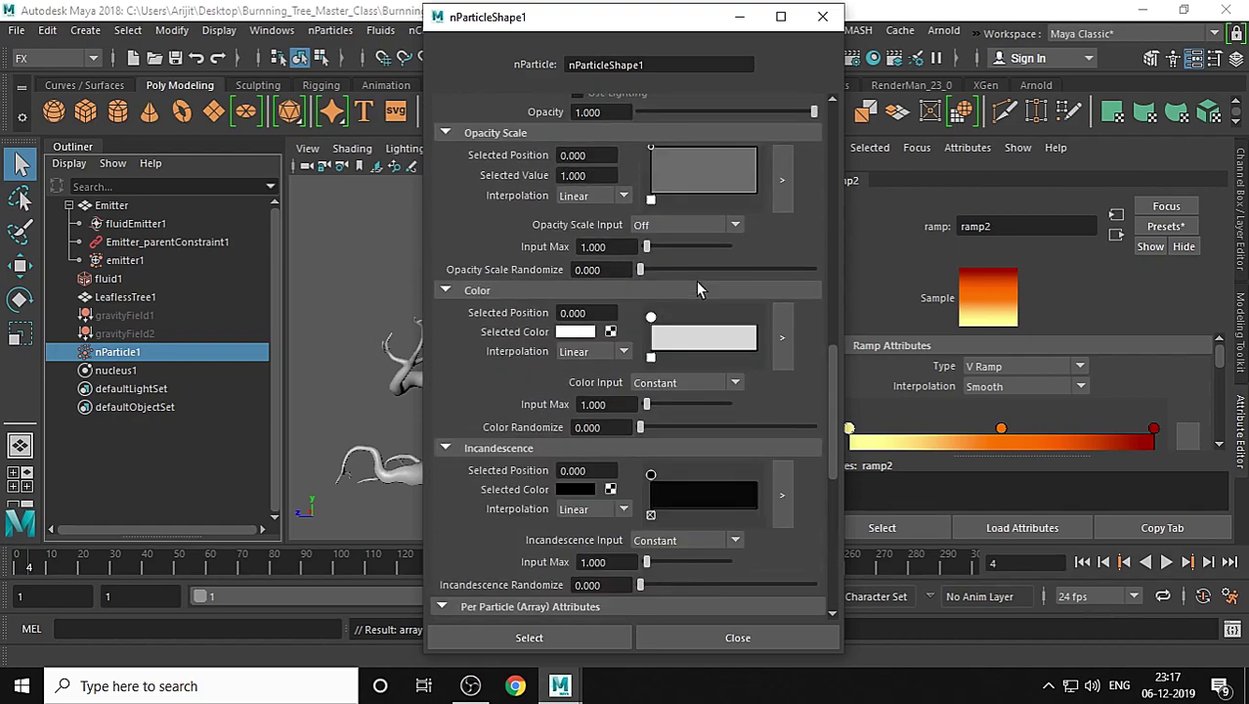
scroll(698, 287, up, 10)
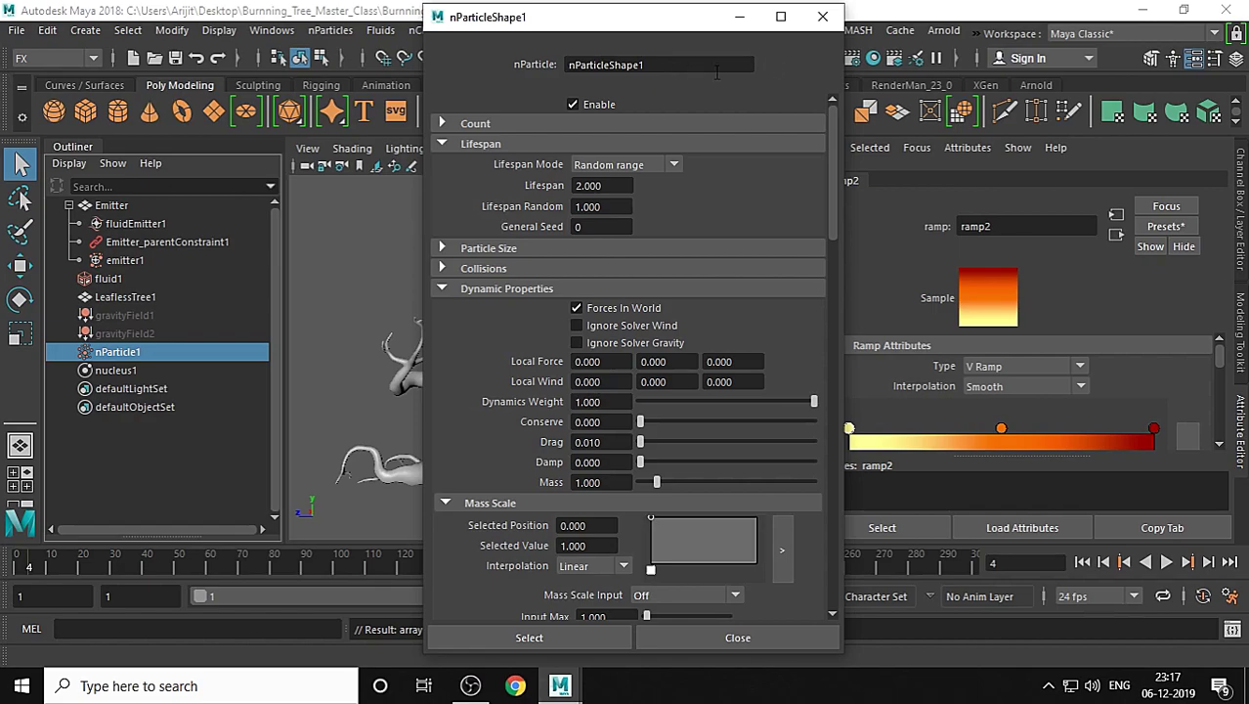
click(823, 17)
click(708, 326)
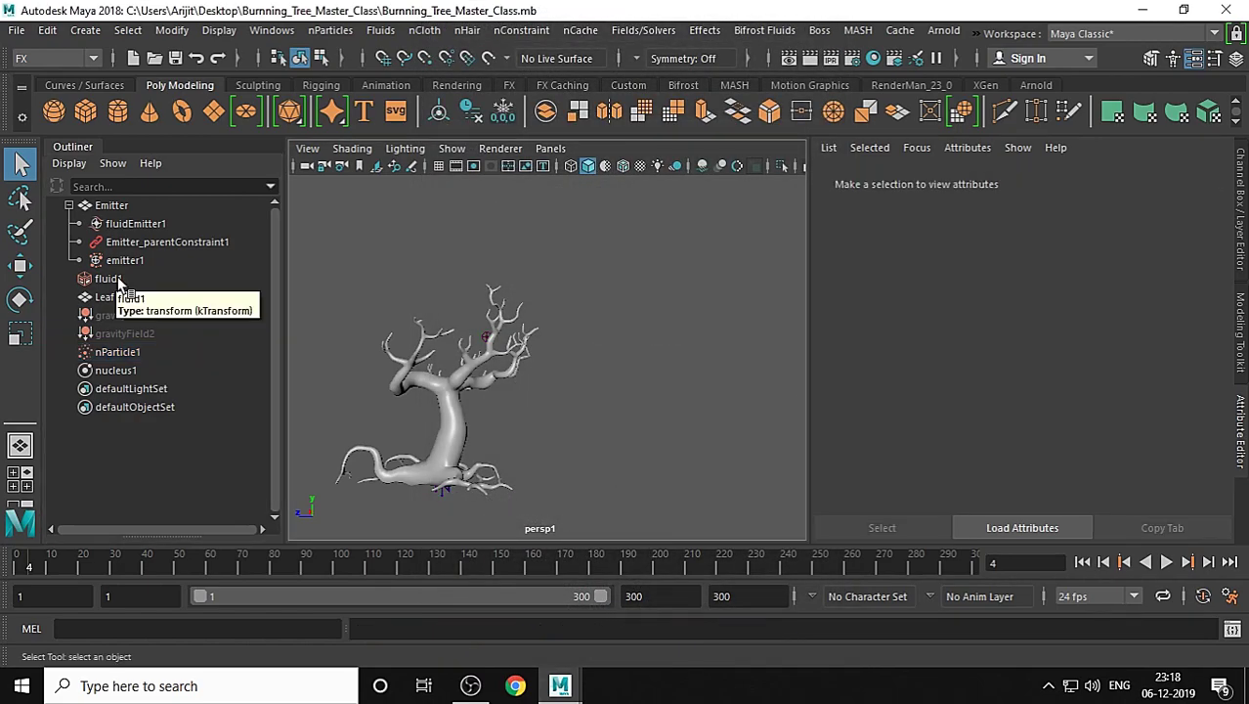
- Open fluid1's shape attributes in a separate window and set the container's Base Resolution to 20
click(117, 279)
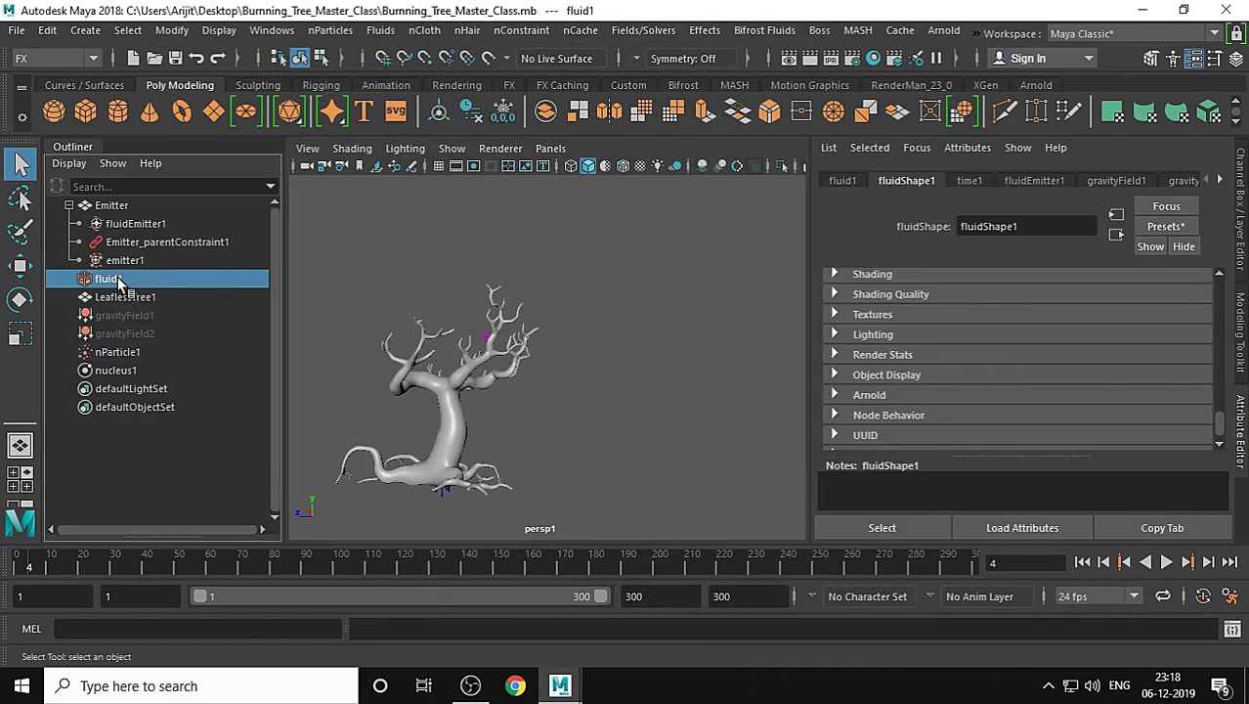
click(1162, 528)
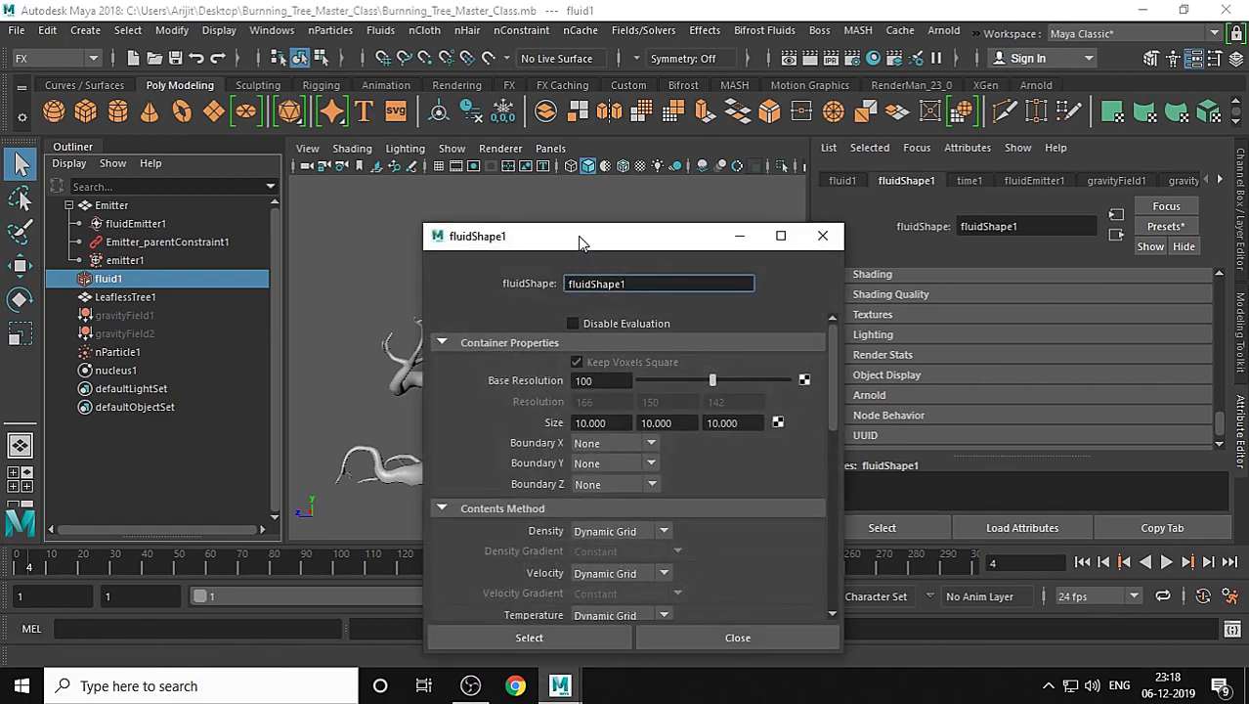
drag(581, 227, 580, 3)
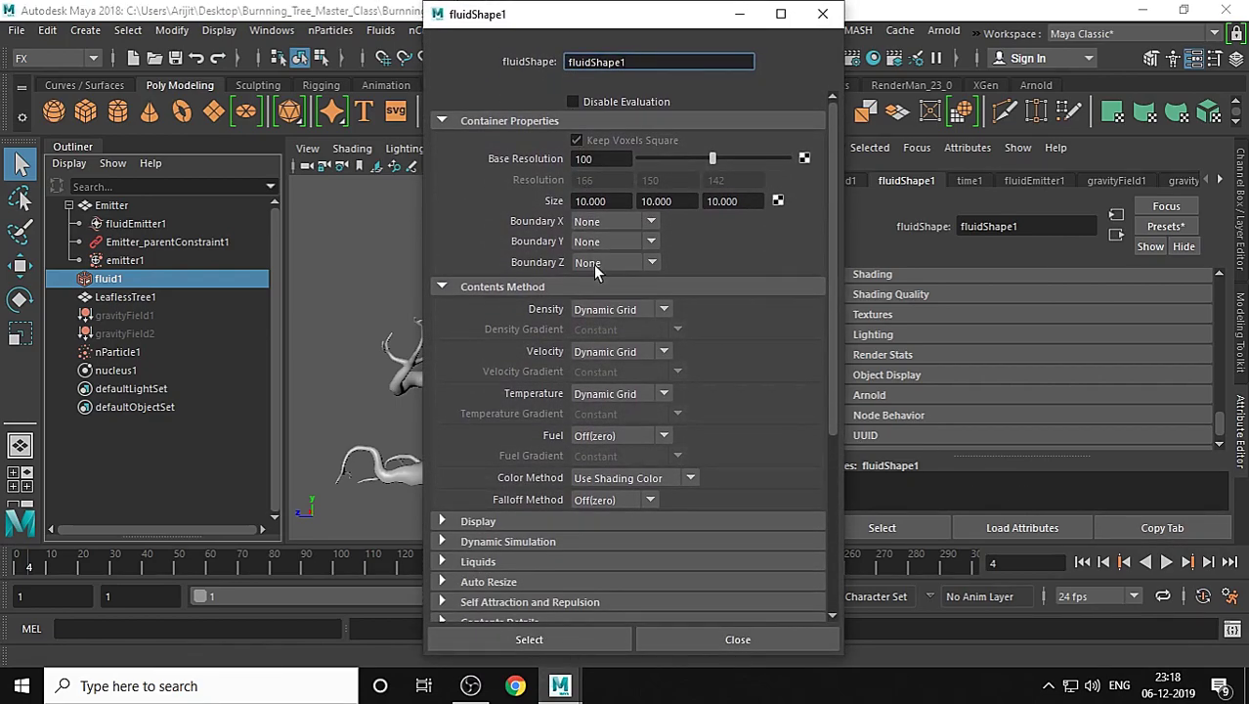
double_click(596, 158)
text(20)
key(Return)
- Set the fluid's dynamic Simulation Rate Scale to 1
scroll(504, 289, down, 3)
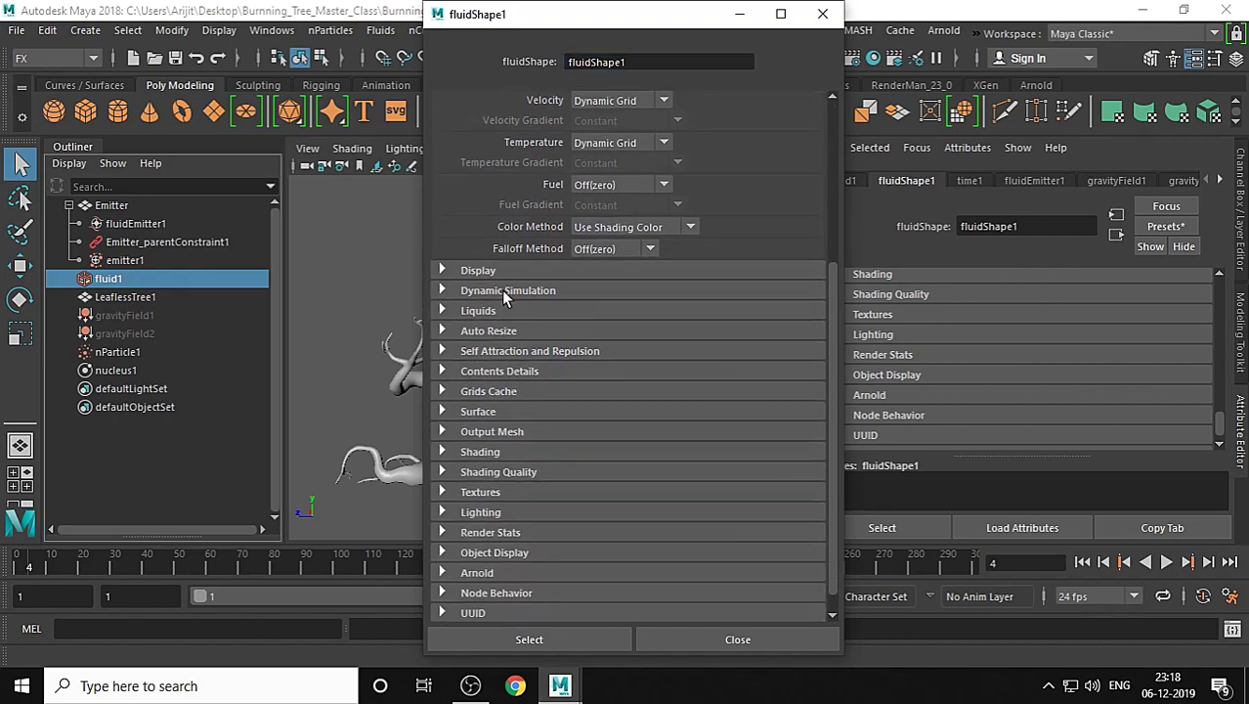
click(494, 291)
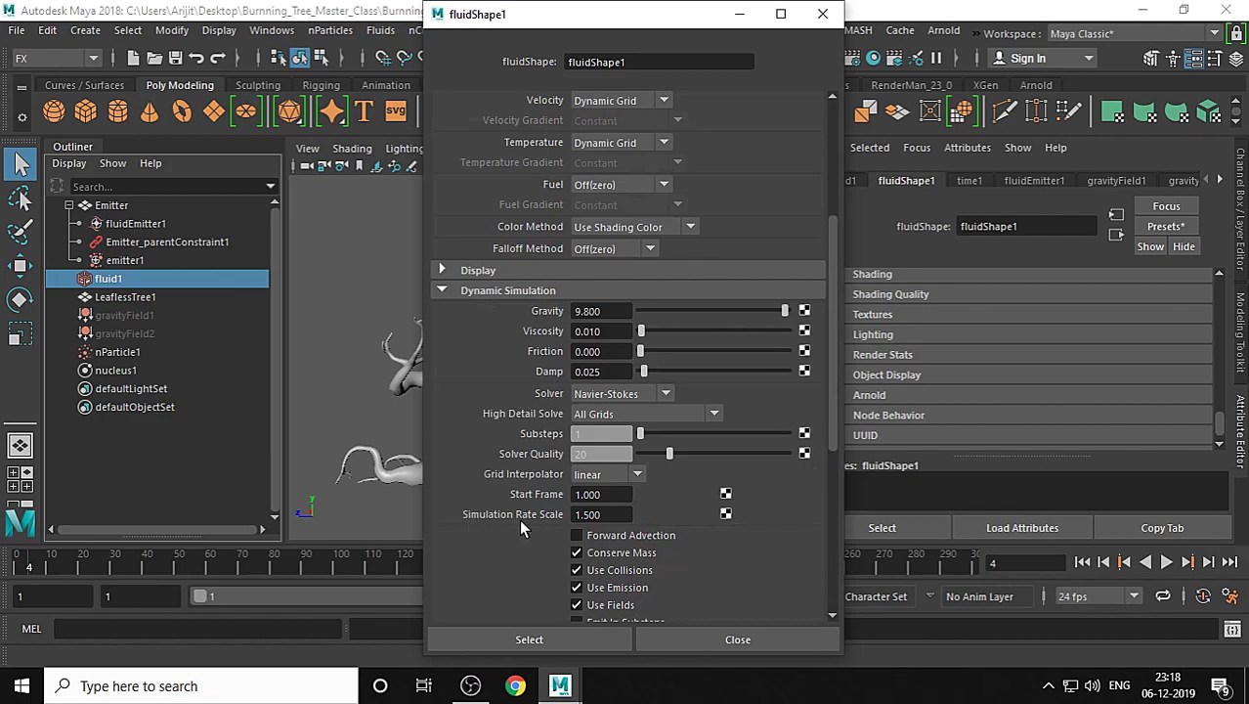
drag(612, 515, 541, 518)
text(1)
key(Return)
- Increase the fluid's shading Transparency, then close its attribute window and deselect it
drag(832, 225, 822, 445)
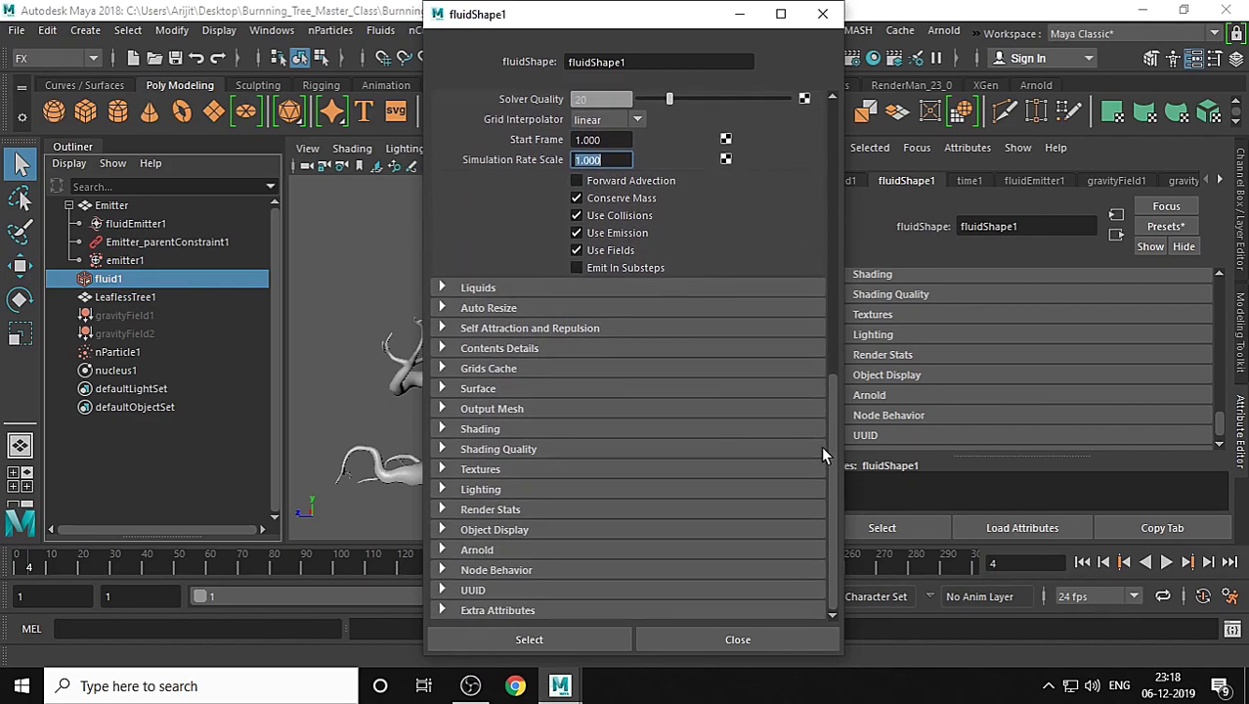
click(484, 430)
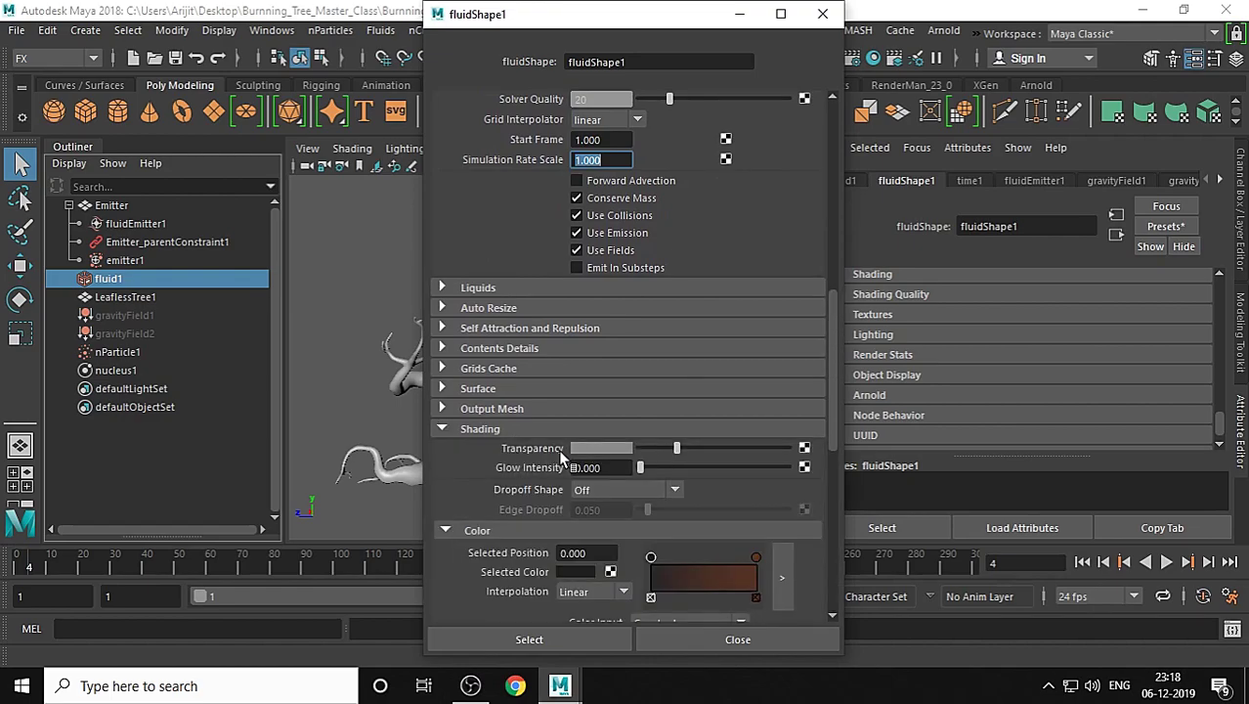
drag(676, 448, 822, 456)
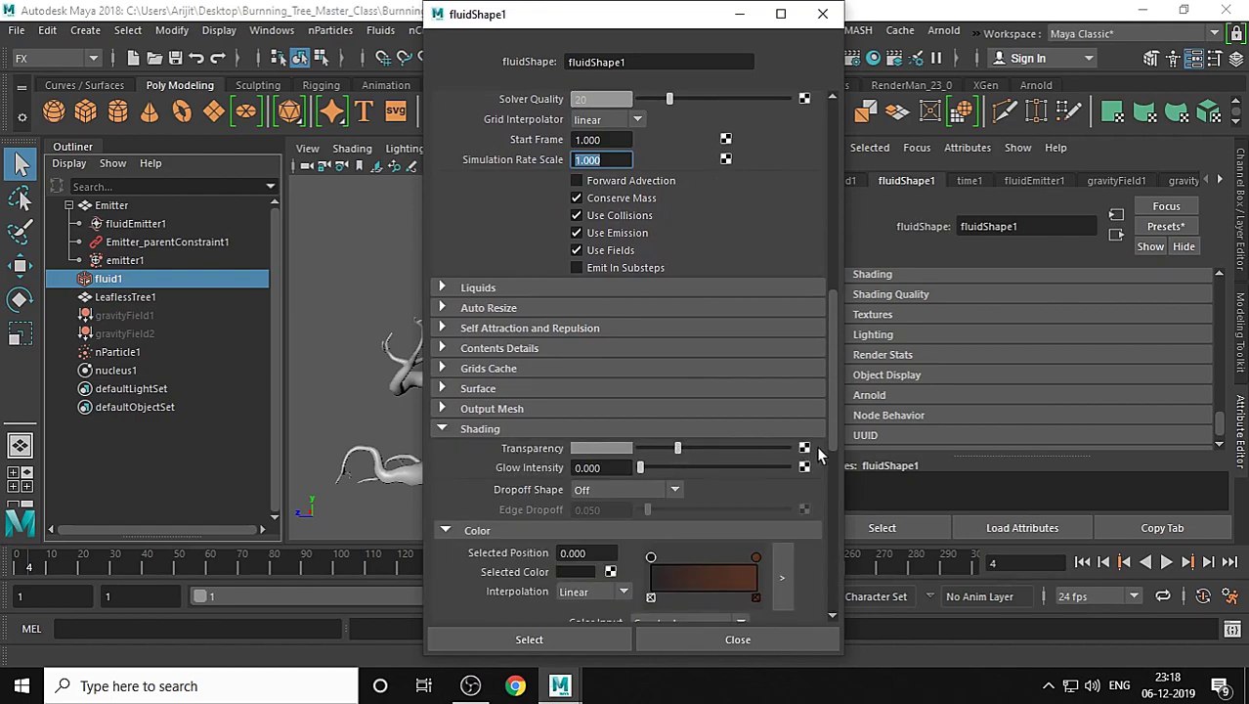
click(824, 15)
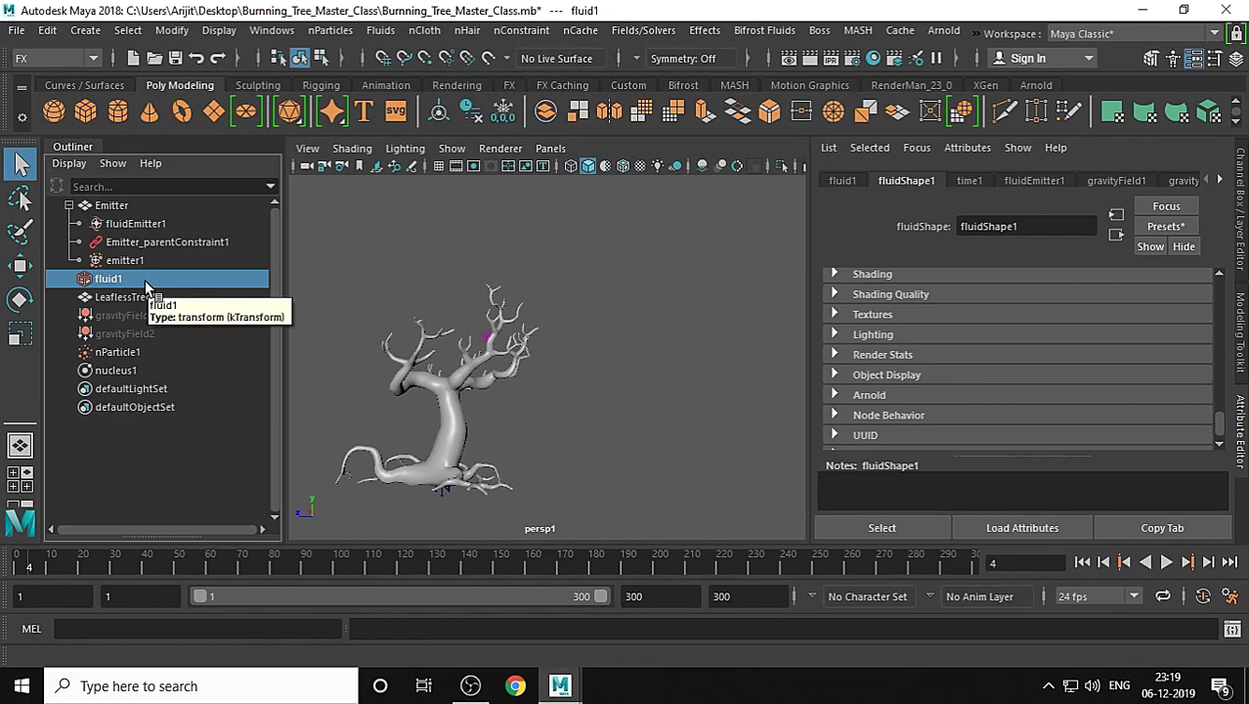
click(656, 408)
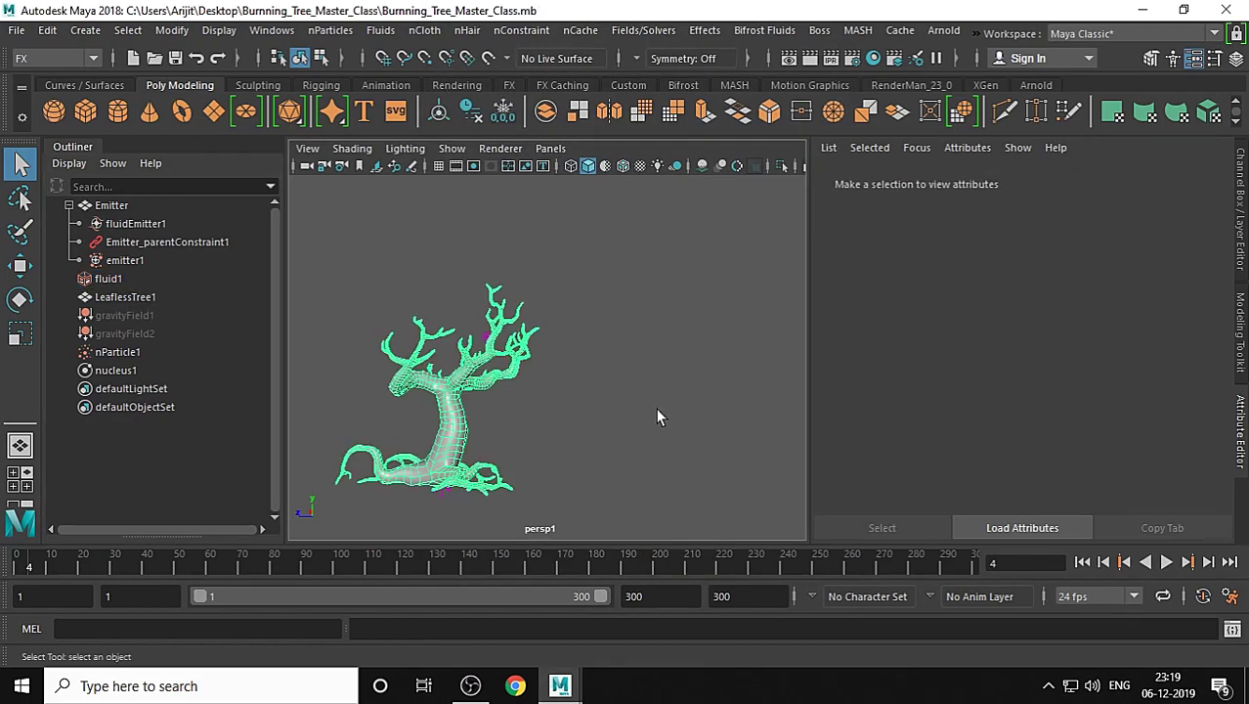
- Assign a new black surface shader to the LeaflessTree1 mesh
click(461, 458)
click(453, 86)
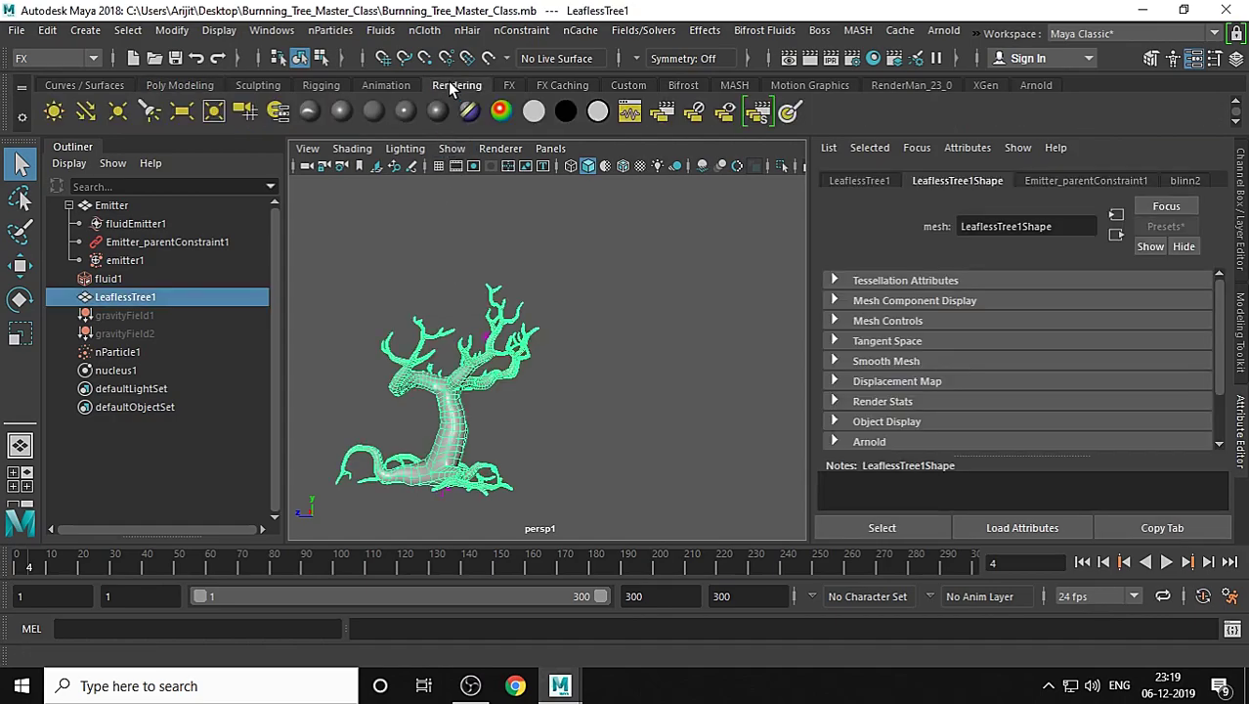
click(565, 111)
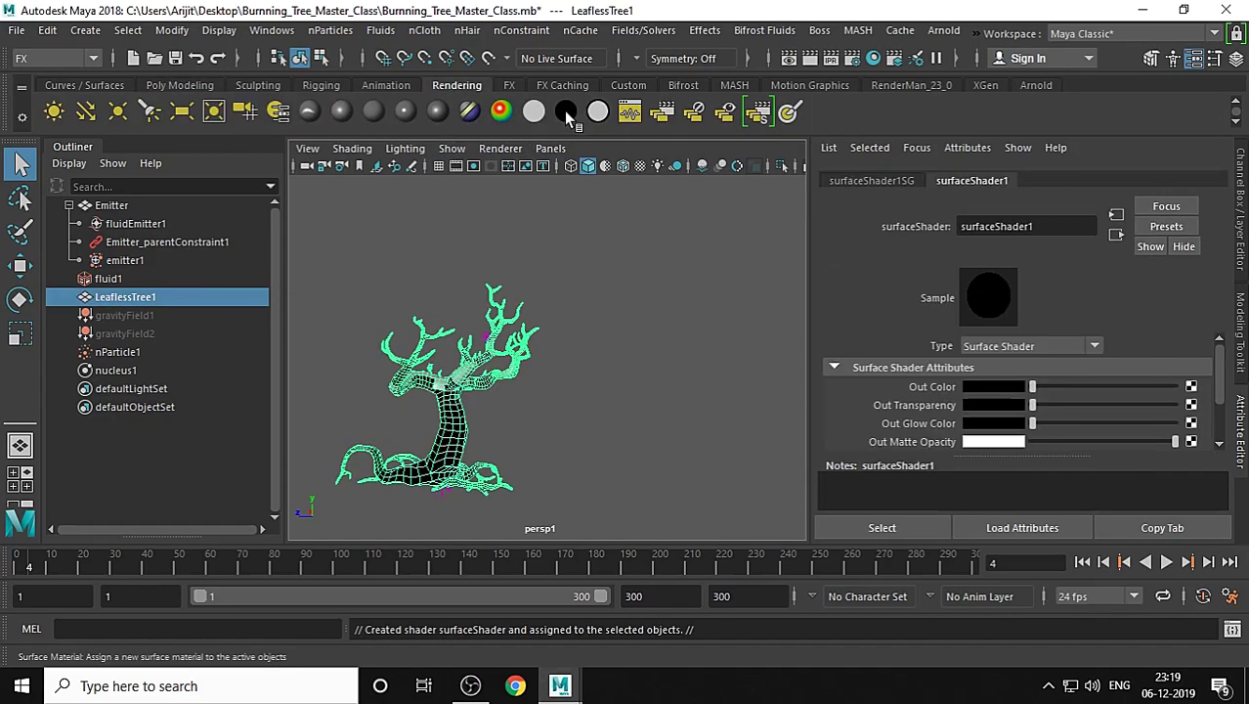
- Hide the Emitter mesh by switching its Visibility off, then clear the selection
click(113, 206)
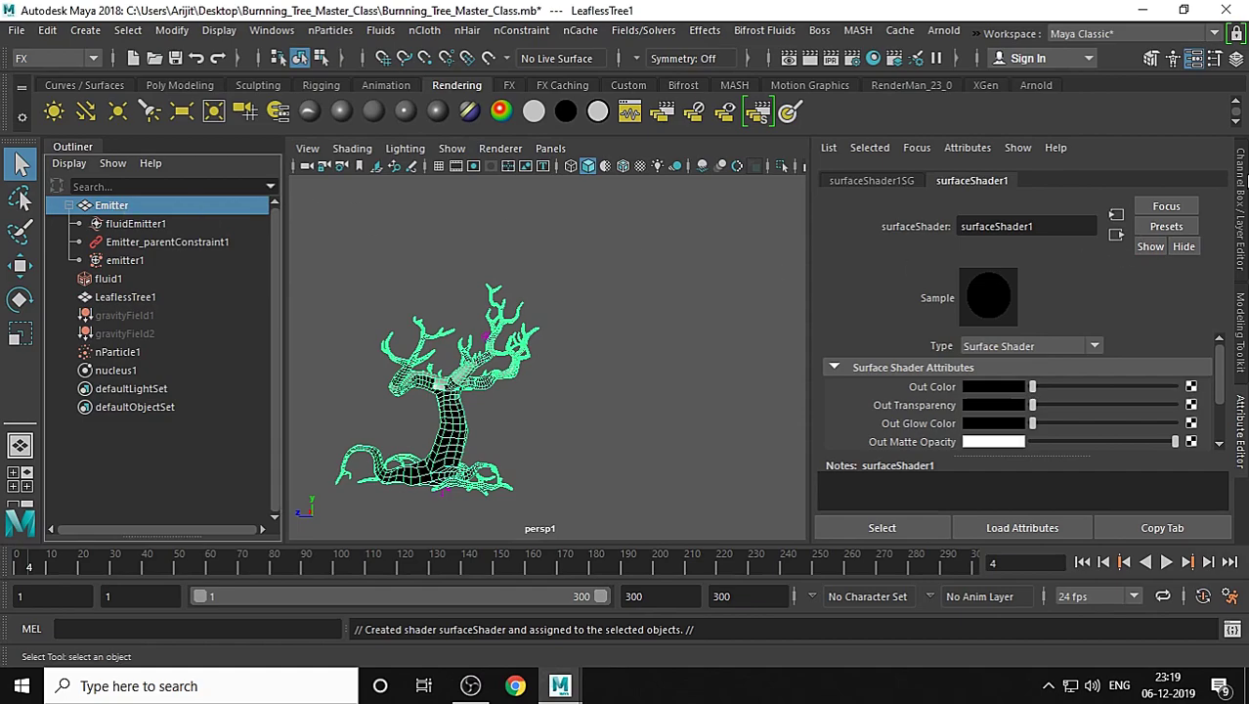
click(1239, 213)
click(1178, 333)
text(0)
key(Return)
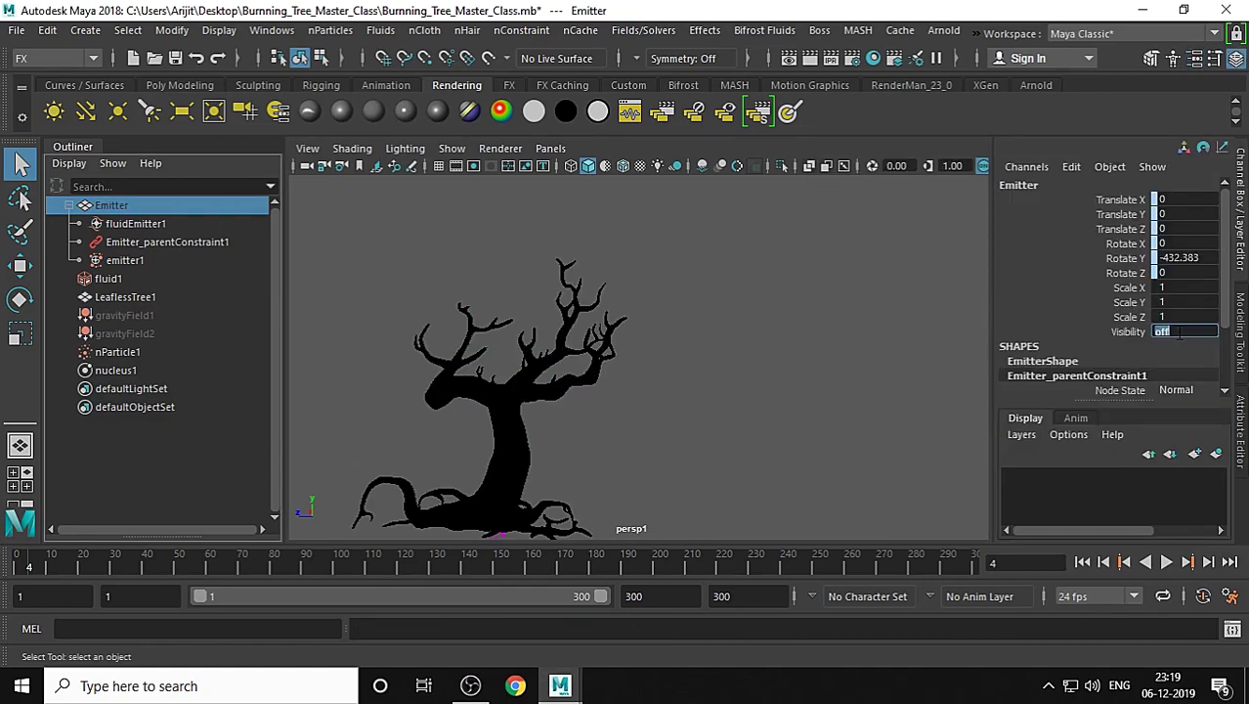
click(764, 370)
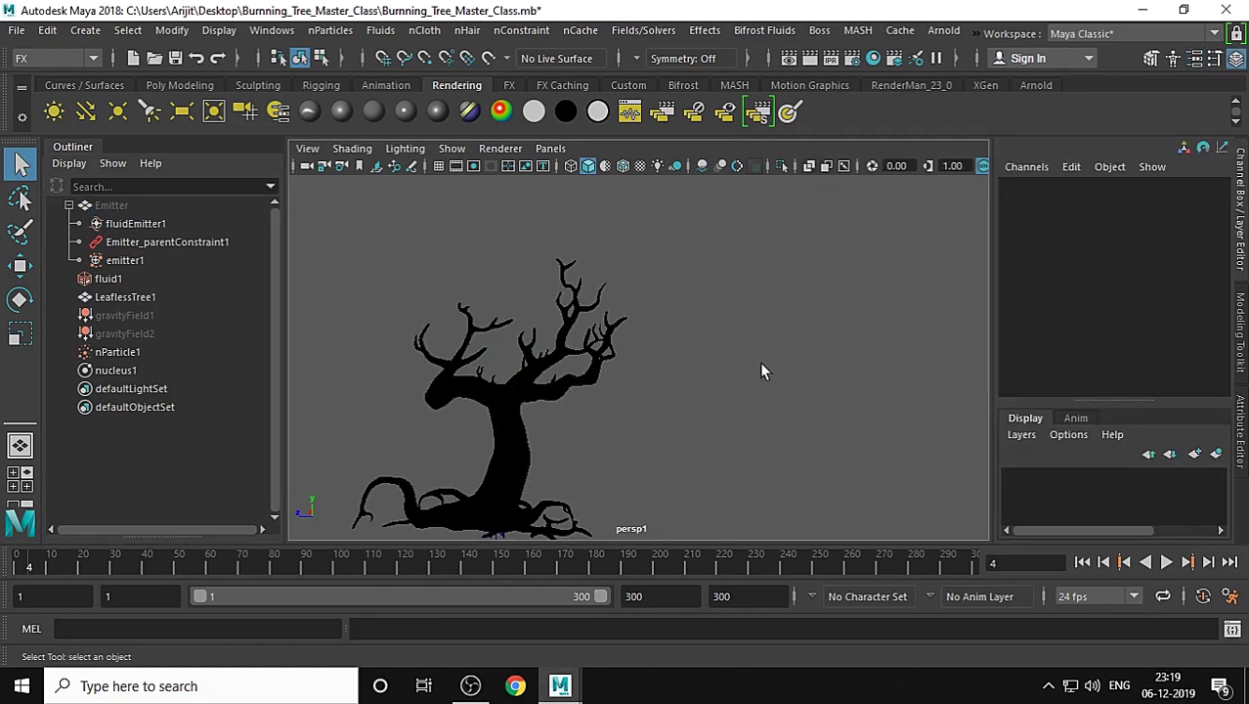
- Cycle the viewport background color to black
key(alt+b)
key(alt+b)
key(alt+b)
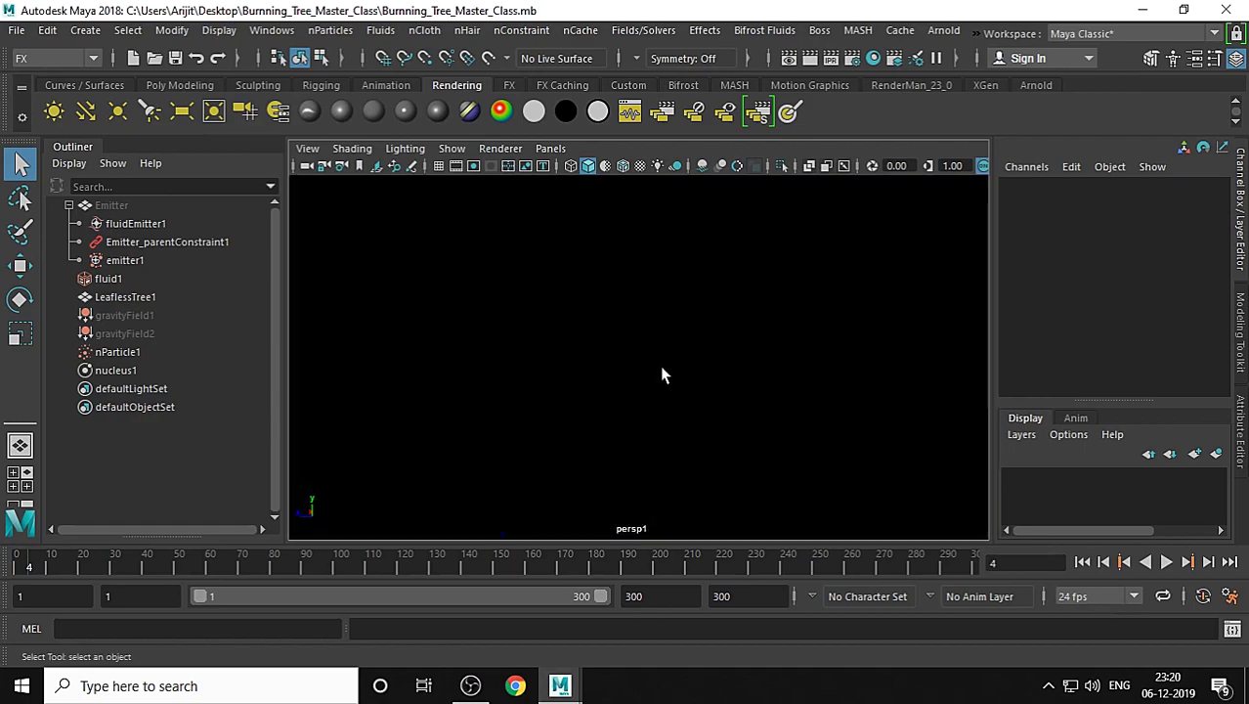
- Connect nParticle1 to the fluidShape1 field in the Dynamic Relationships Editor, then save the scene
click(271, 30)
mouse_move(343, 173)
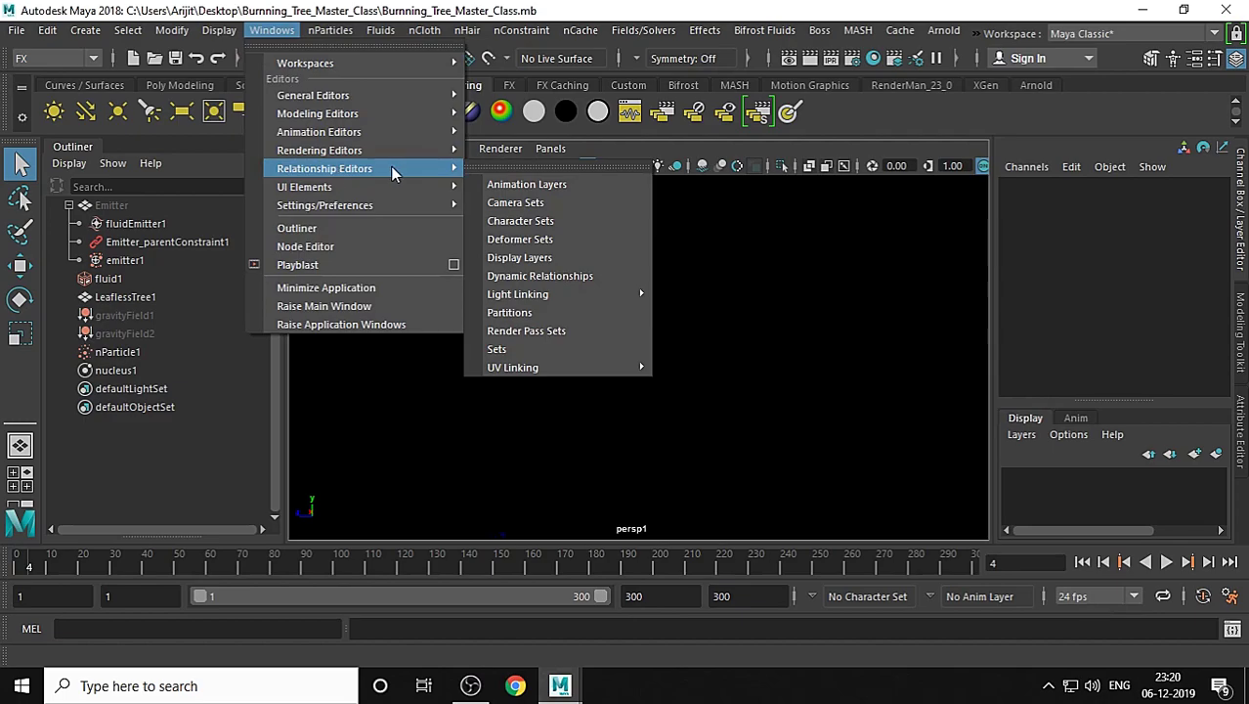
click(614, 277)
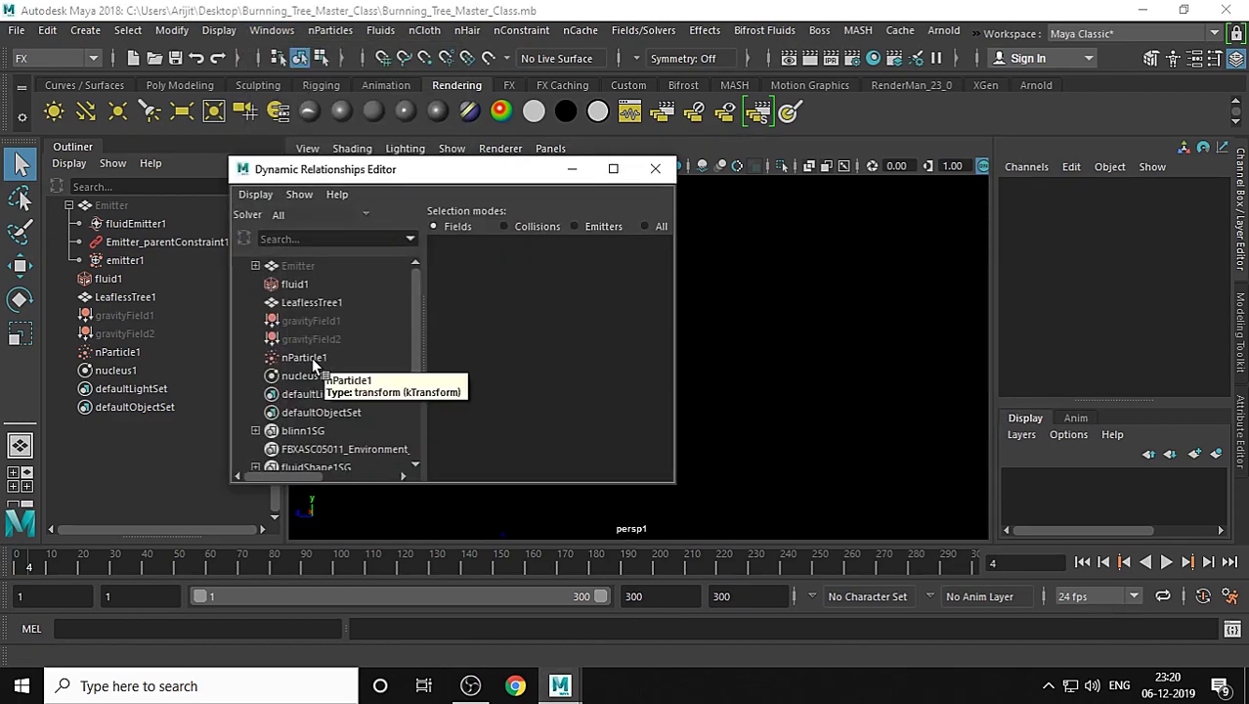
click(312, 357)
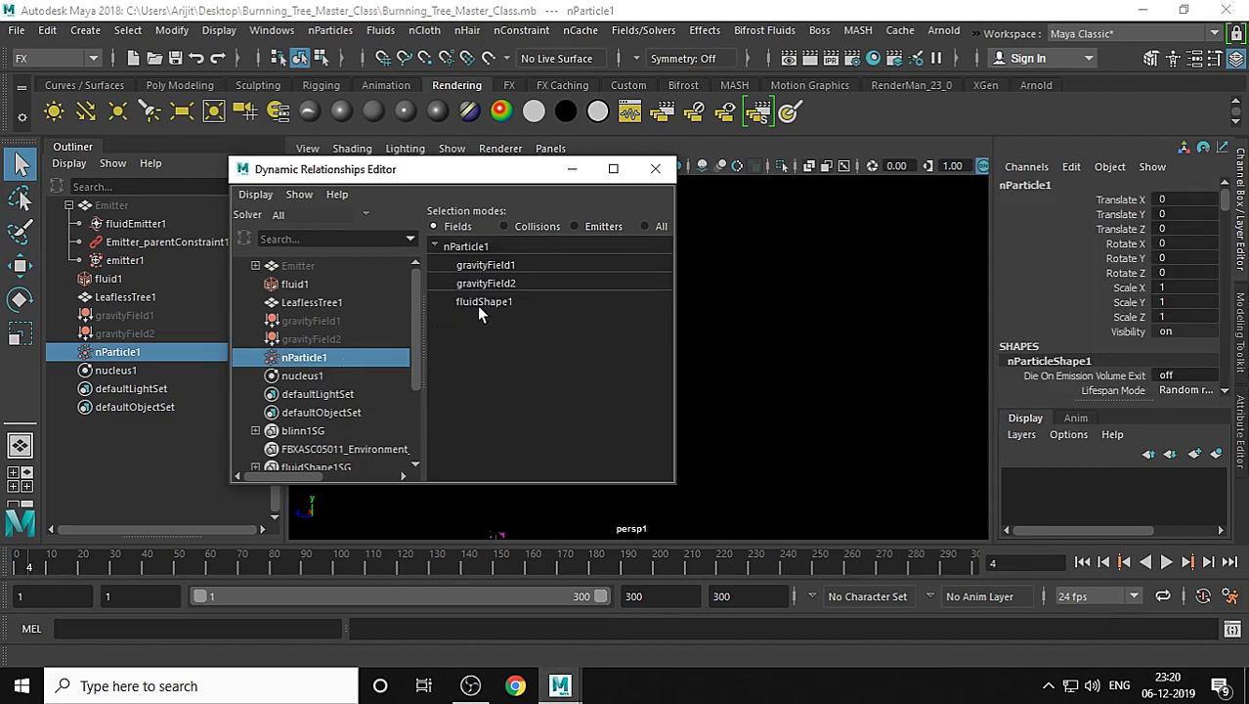
click(491, 303)
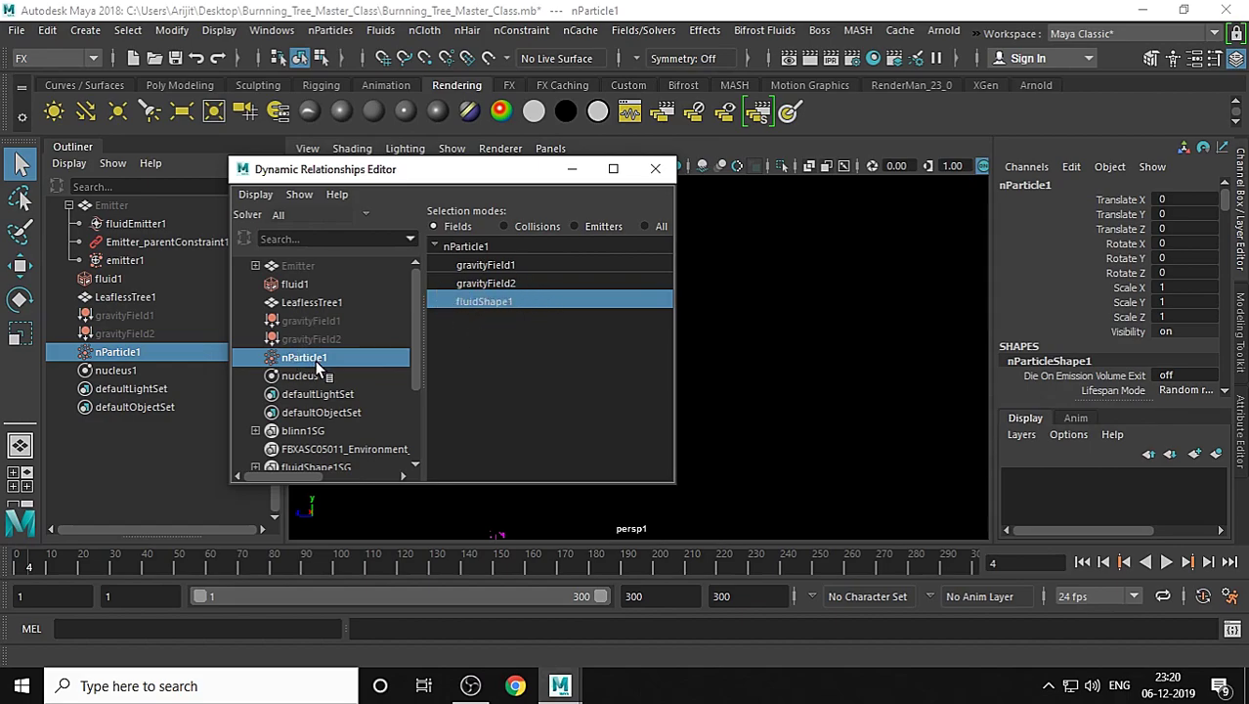
click(655, 169)
click(174, 58)
- Playblast the scene in image format with maya encoding at scale 1.00 and frame padding 4, stopping it around frame 74
right_click(295, 567)
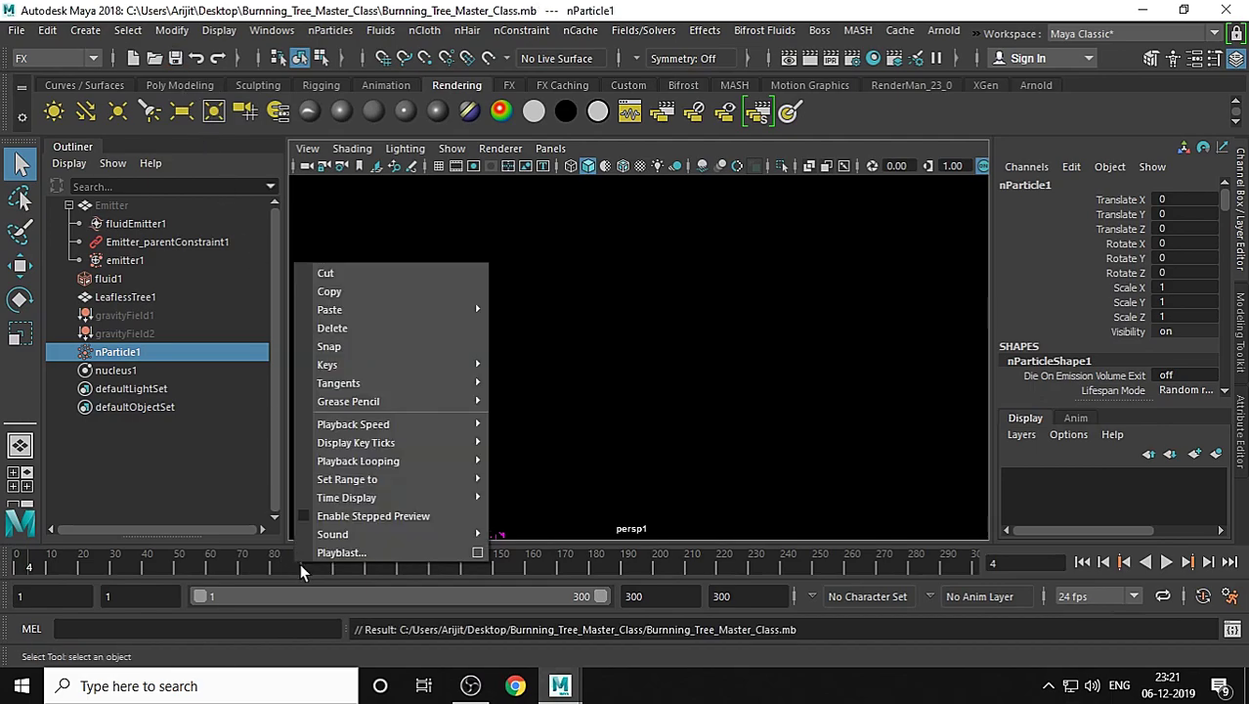
click(475, 552)
click(632, 345)
click(630, 381)
click(631, 367)
click(618, 529)
drag(765, 449, 936, 476)
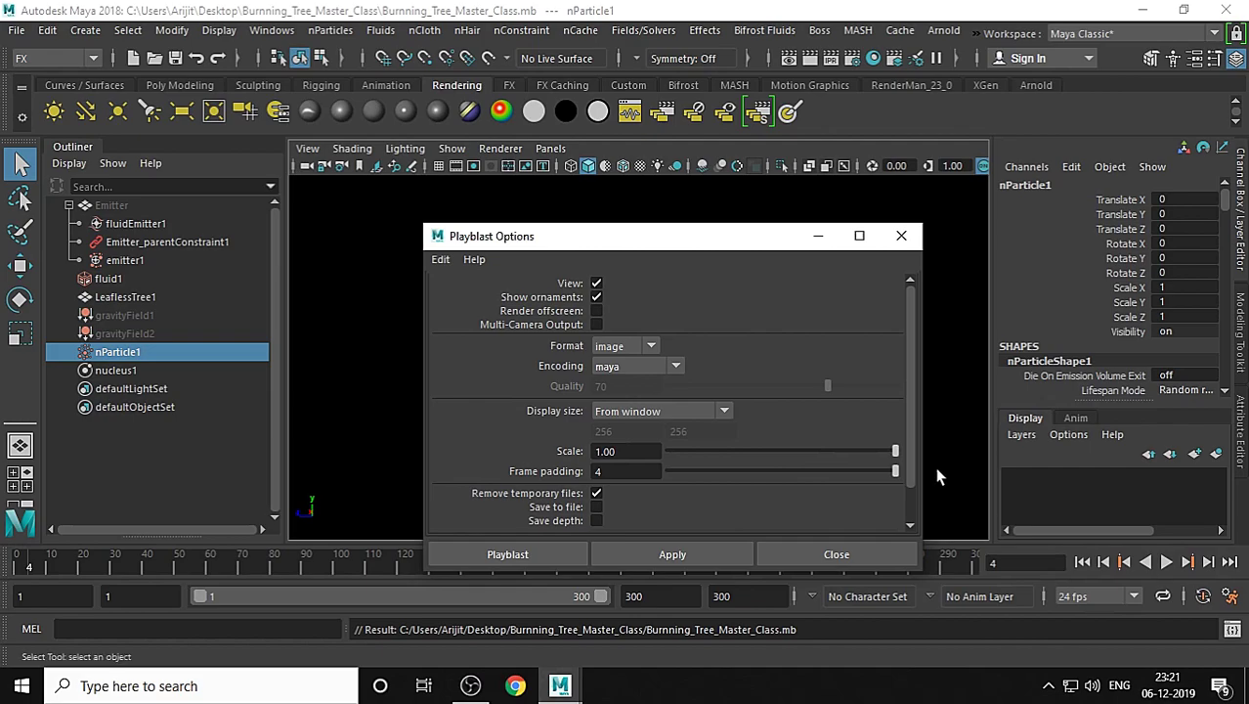
click(506, 554)
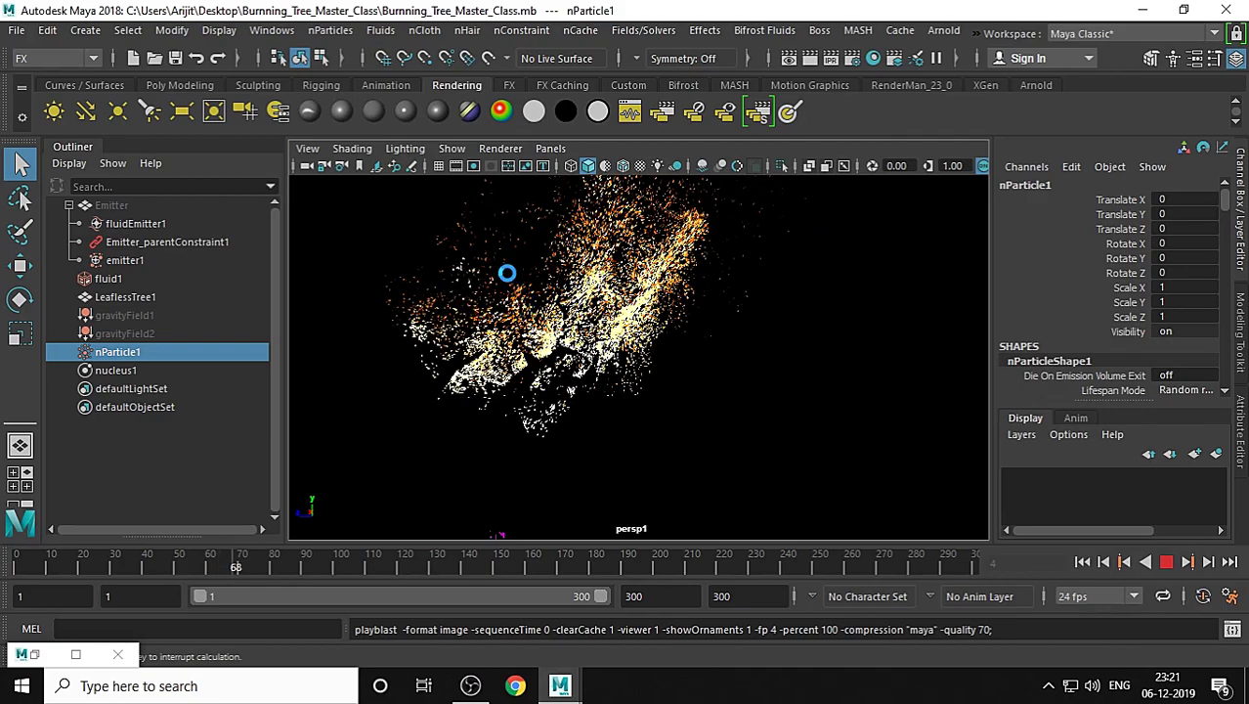
key(Escape)
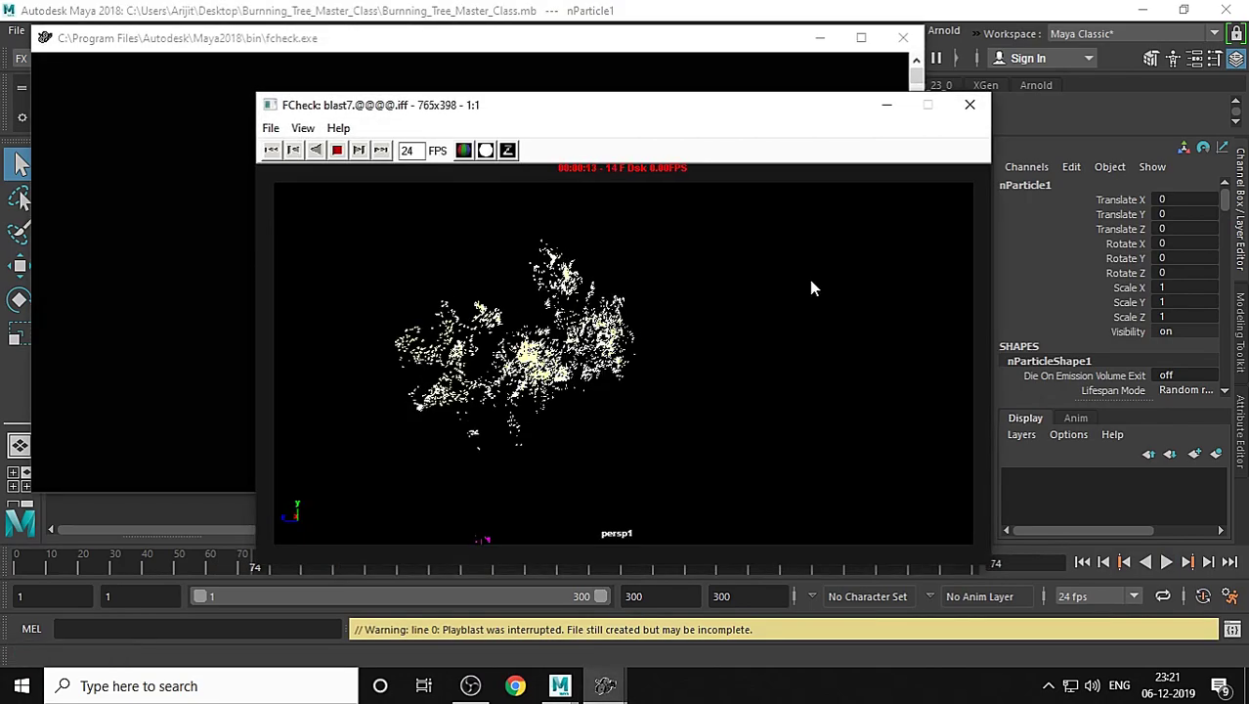